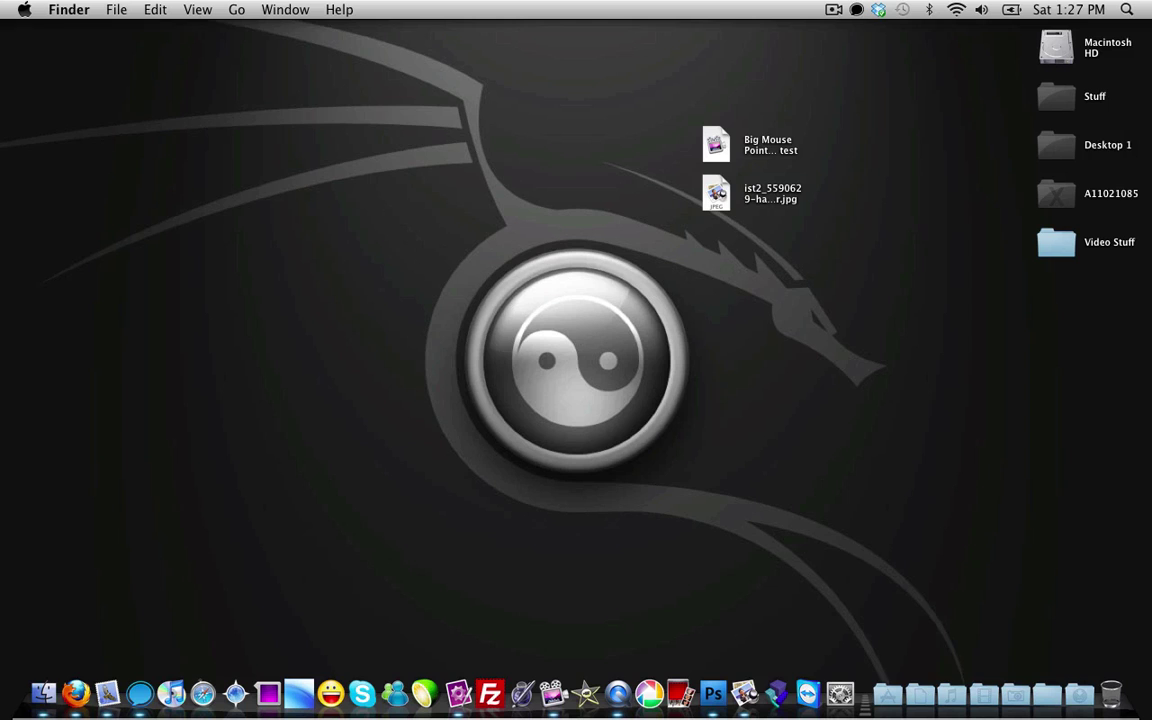
# - Switch to Firefox and search Google Images for "big mouse ointer"
pyautogui.press('F3')
pyautogui.click(574, 557)
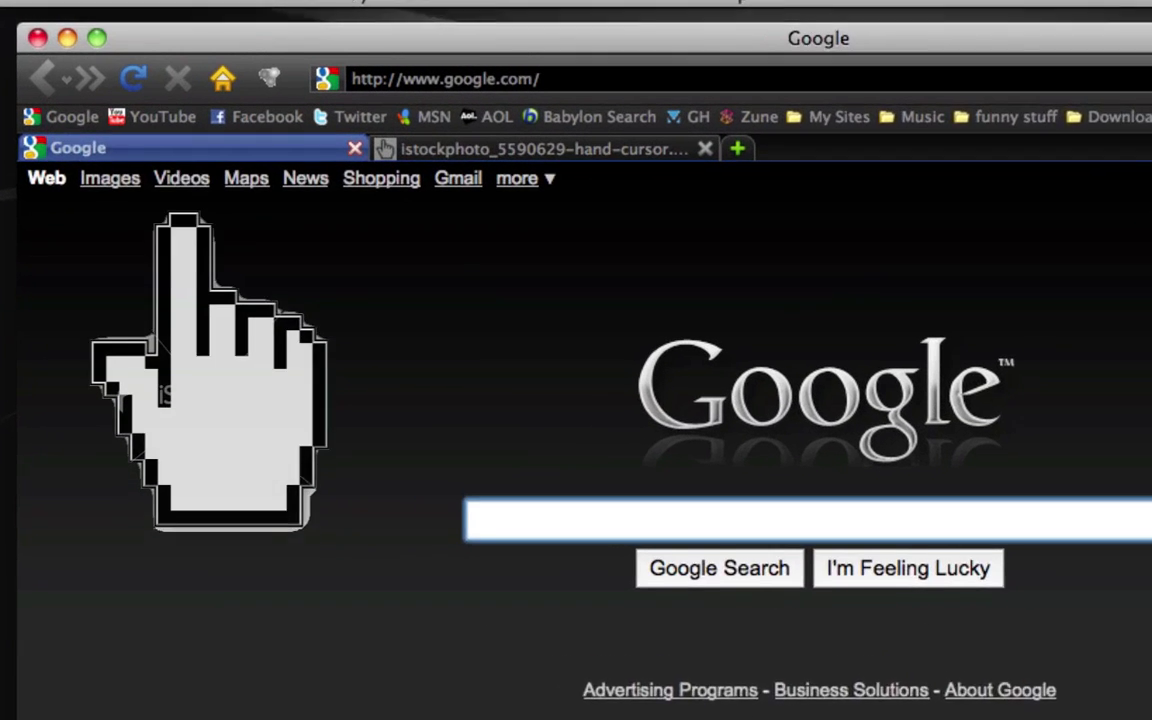
pyautogui.click(111, 129)
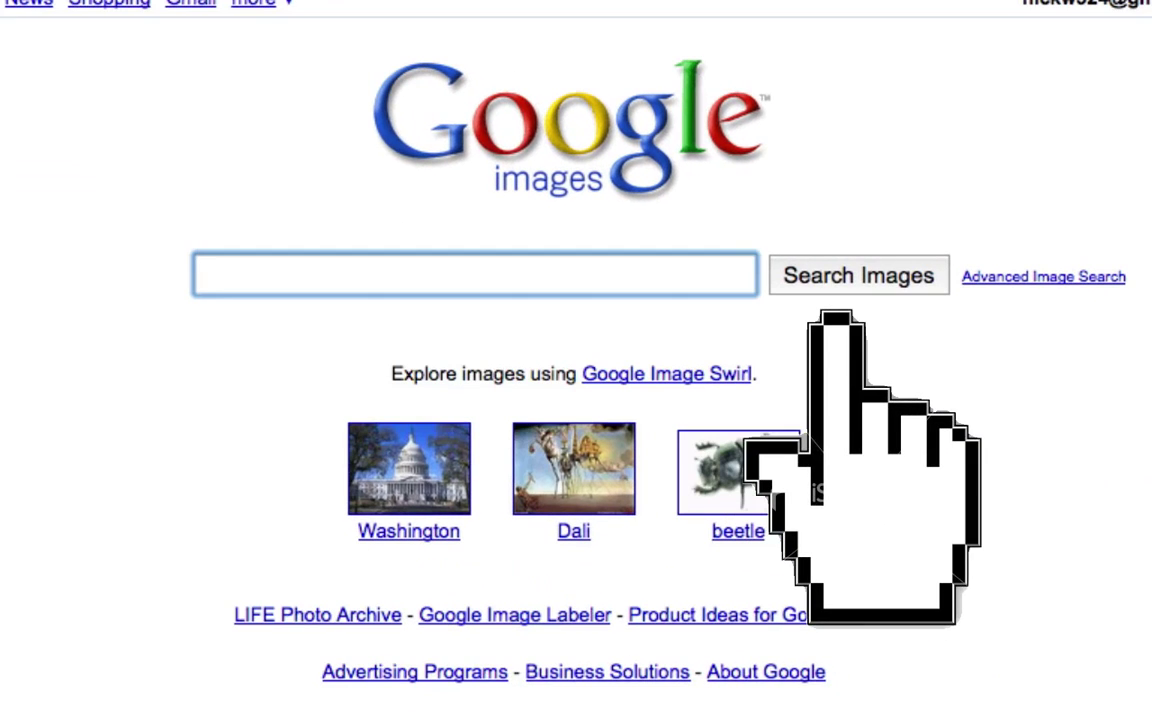
pyautogui.write('big mo')
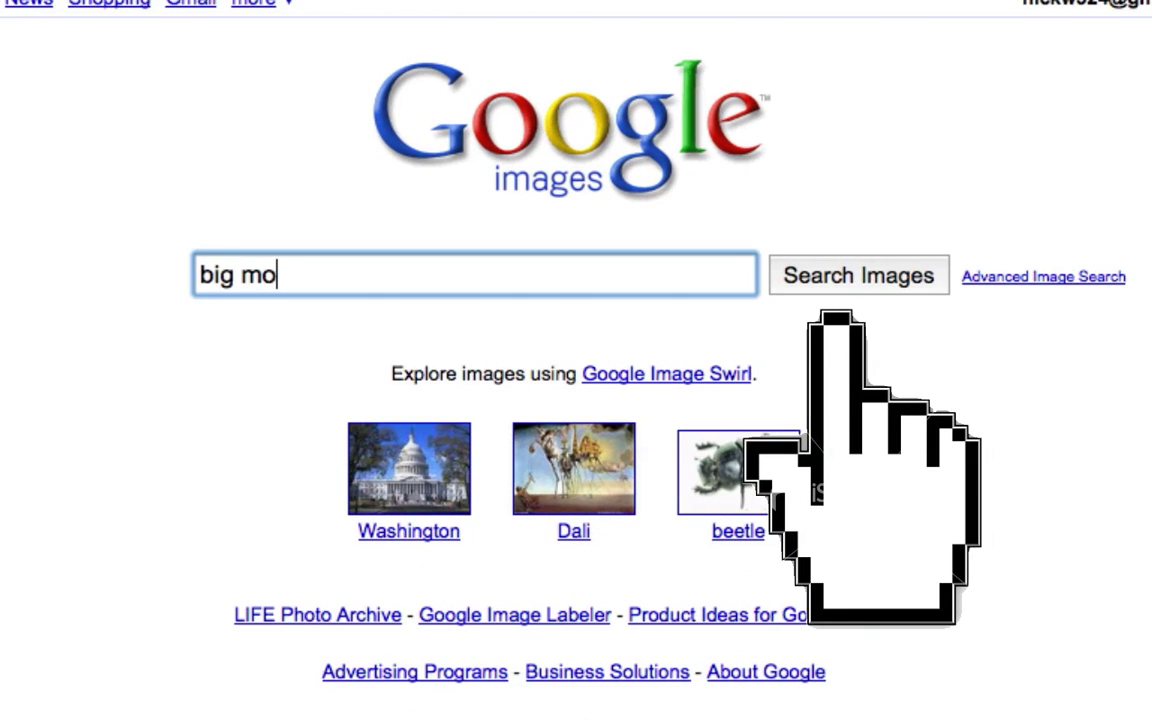
pyautogui.write('use ointer')
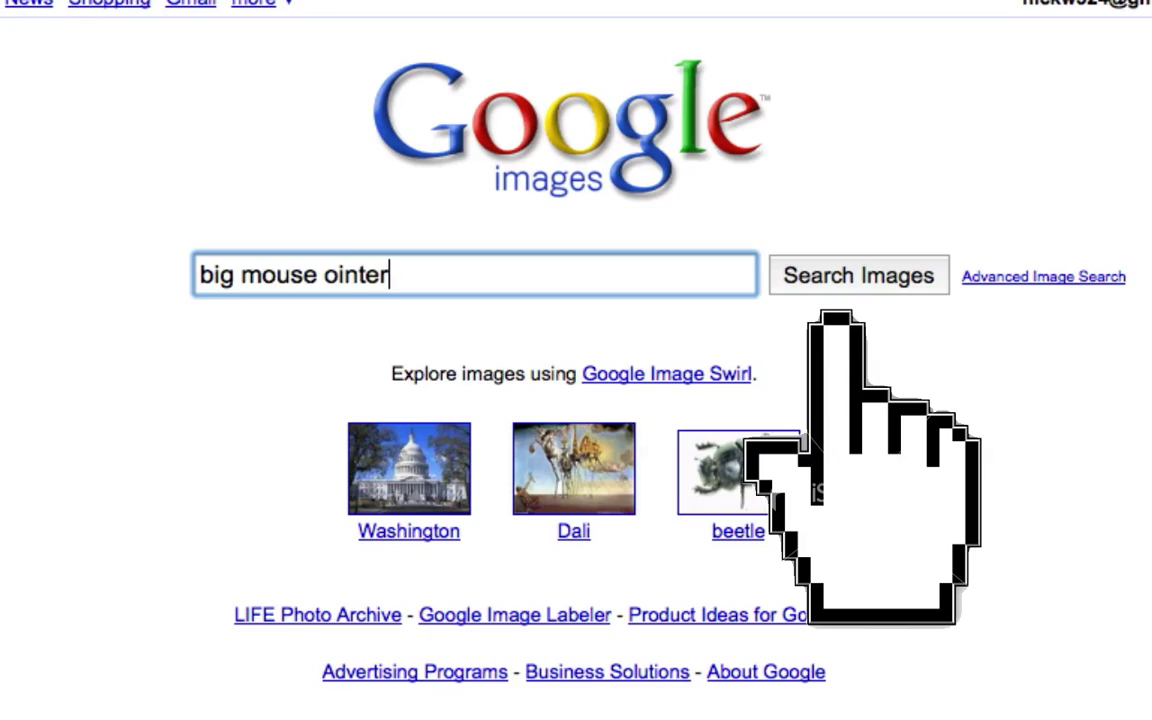
pyautogui.press('Return')
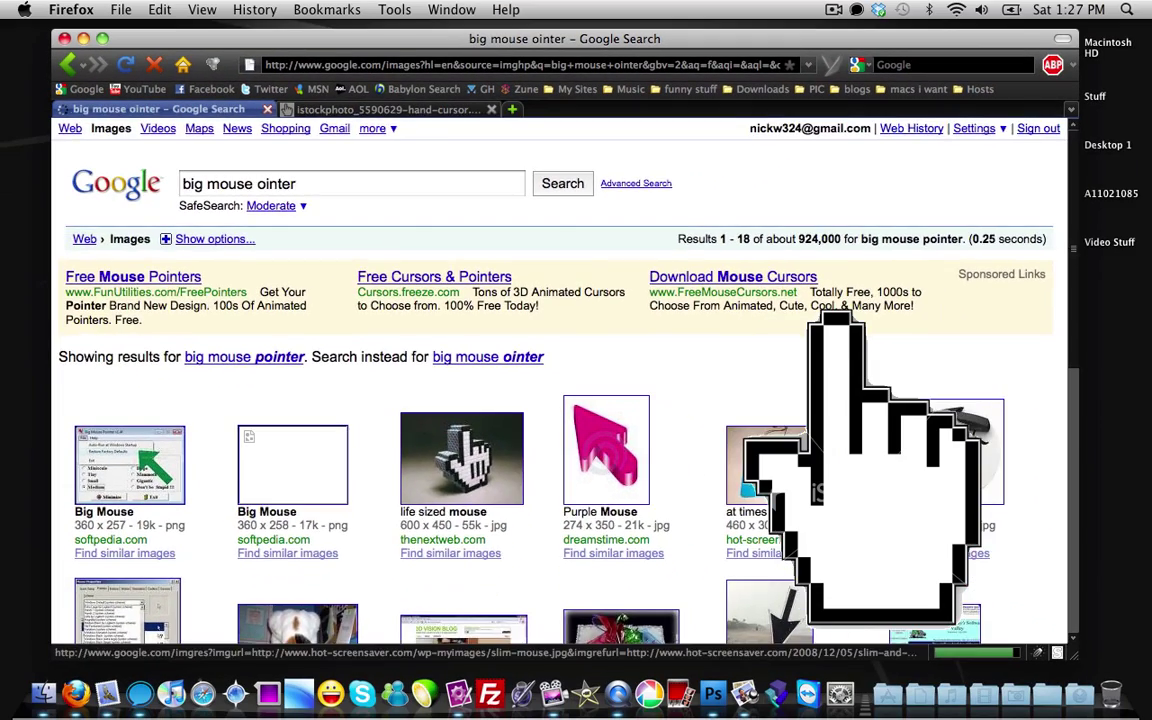
# - Find the pixelated white hand cursor in the image results, view it at full size, and minimize the browser window
pyautogui.scroll(-5, 560, 380)
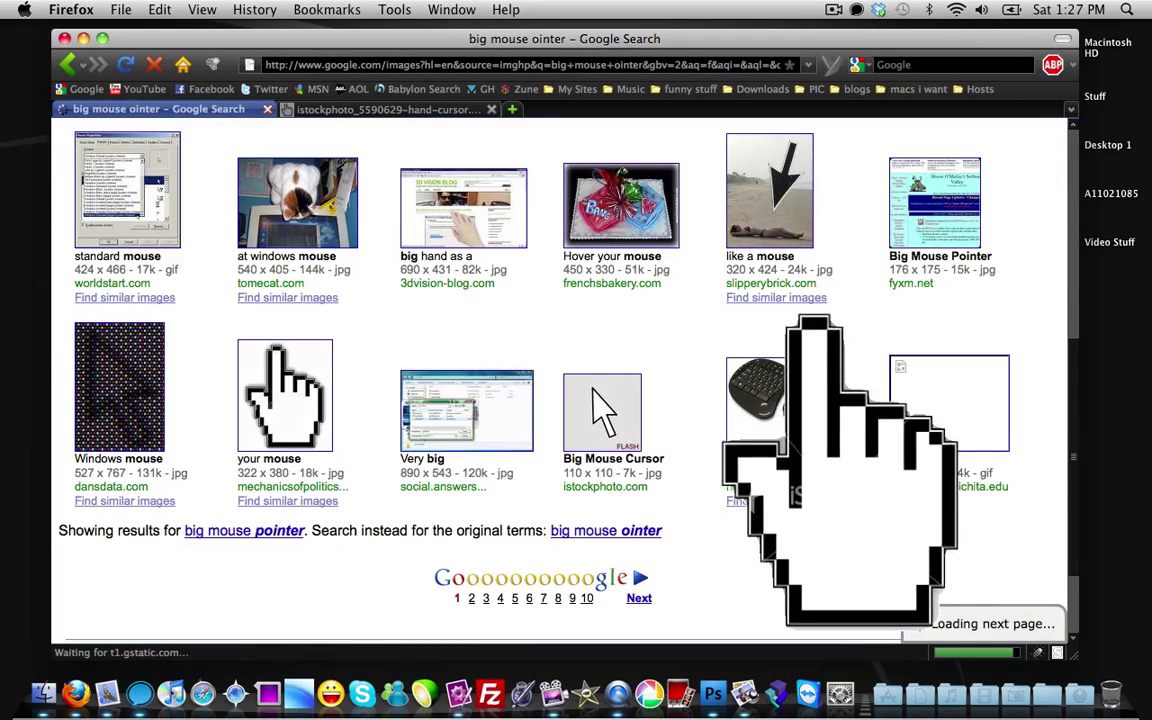
pyautogui.click(280, 350)
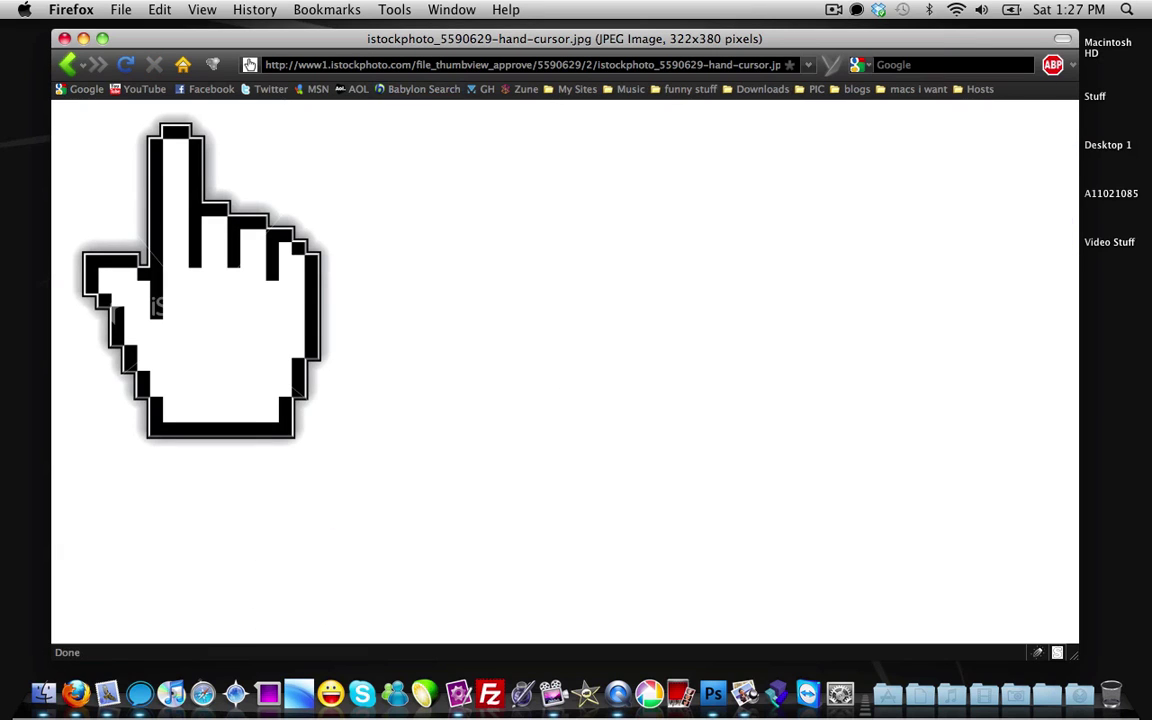
pyautogui.click(83, 38)
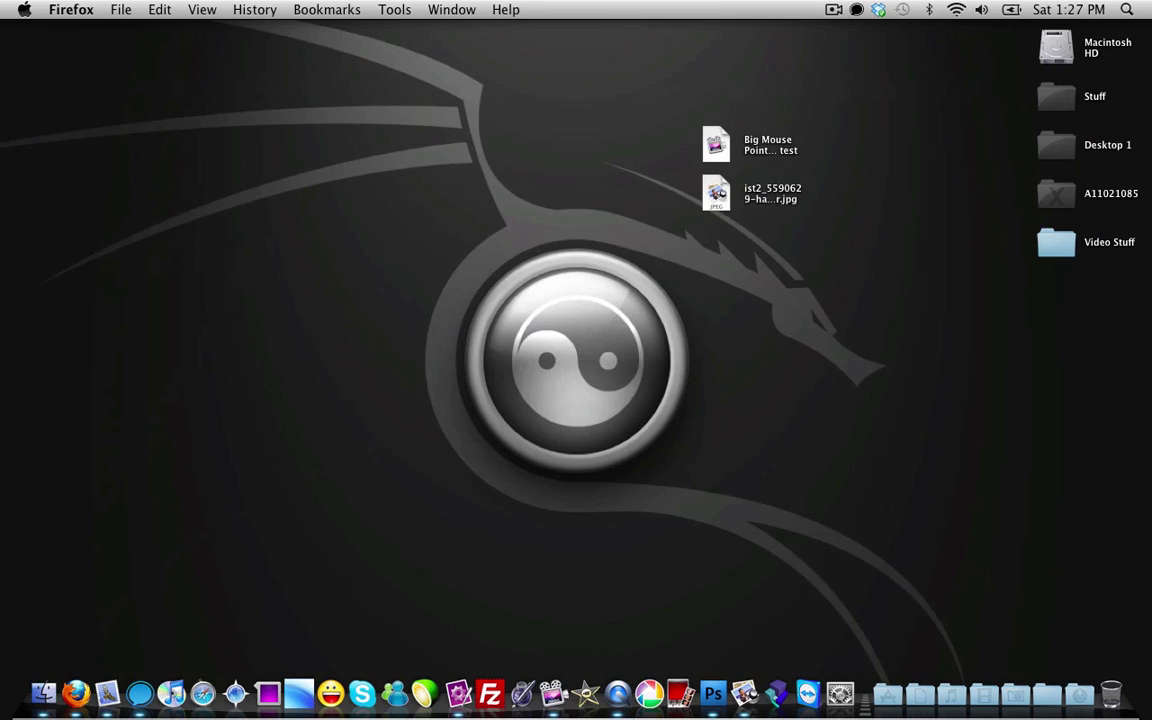
# - Preview the desktop file ist2_5590629-hand-cursor.jpg and close the preview window
pyautogui.doubleClick(716, 193)
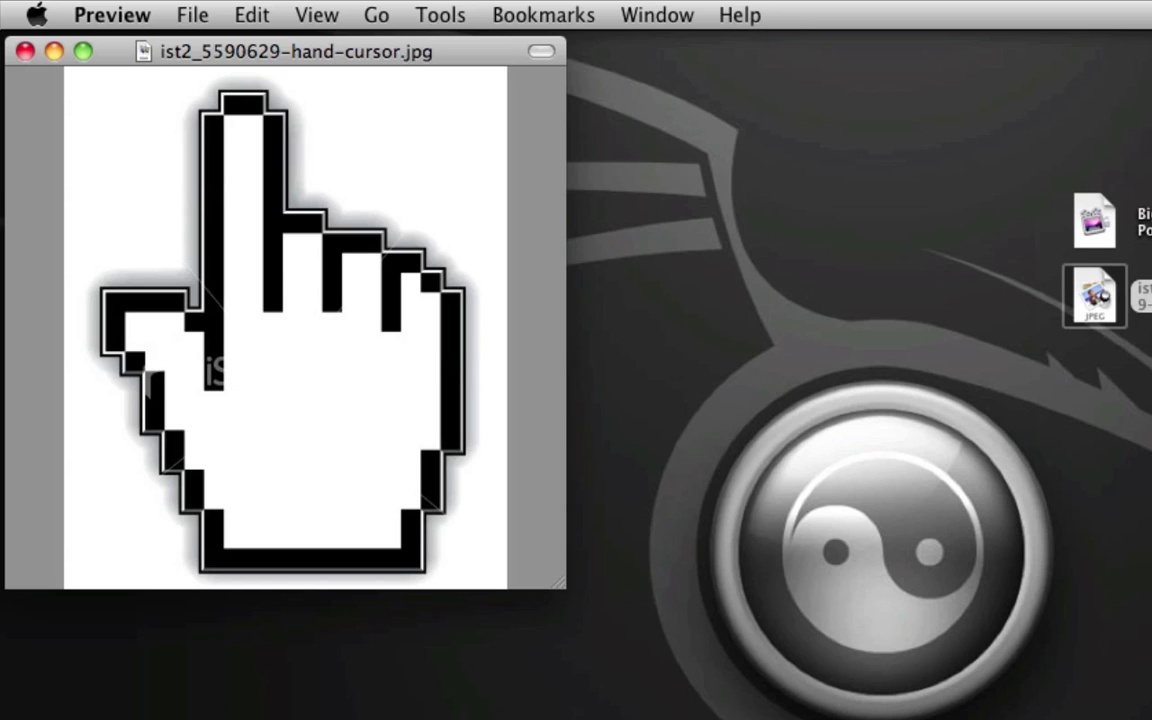
pyautogui.click(25, 51)
pyautogui.click(285, 320)
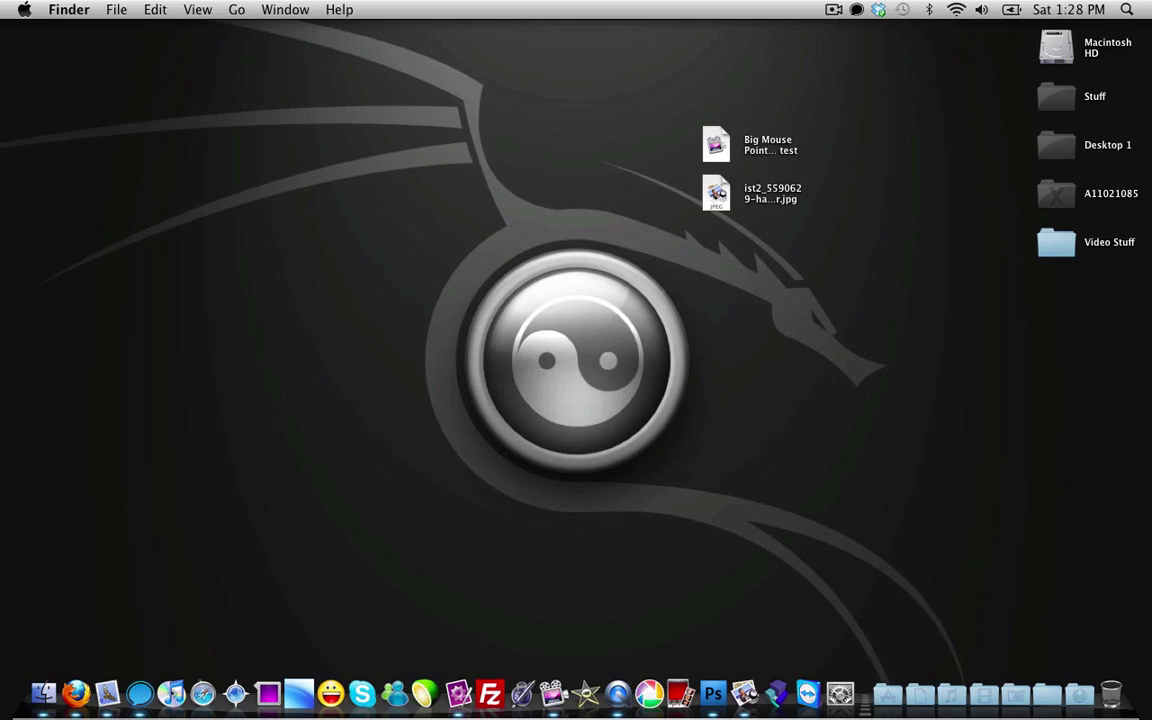
# - Open ist2_5590629-hand-cursor.jpg in Photoshop and remove the white background around the hand with the Magic Eraser Tool
pyautogui.moveTo(716, 193); pyautogui.dragTo(712, 693)
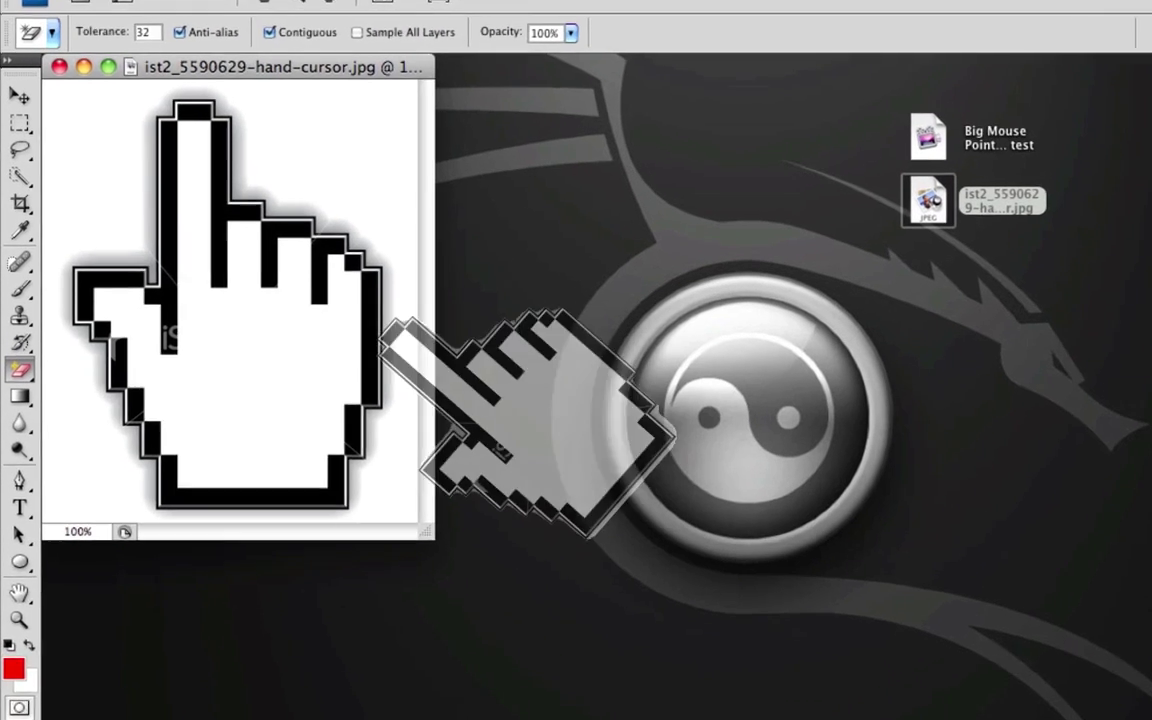
pyautogui.click(15, 324)
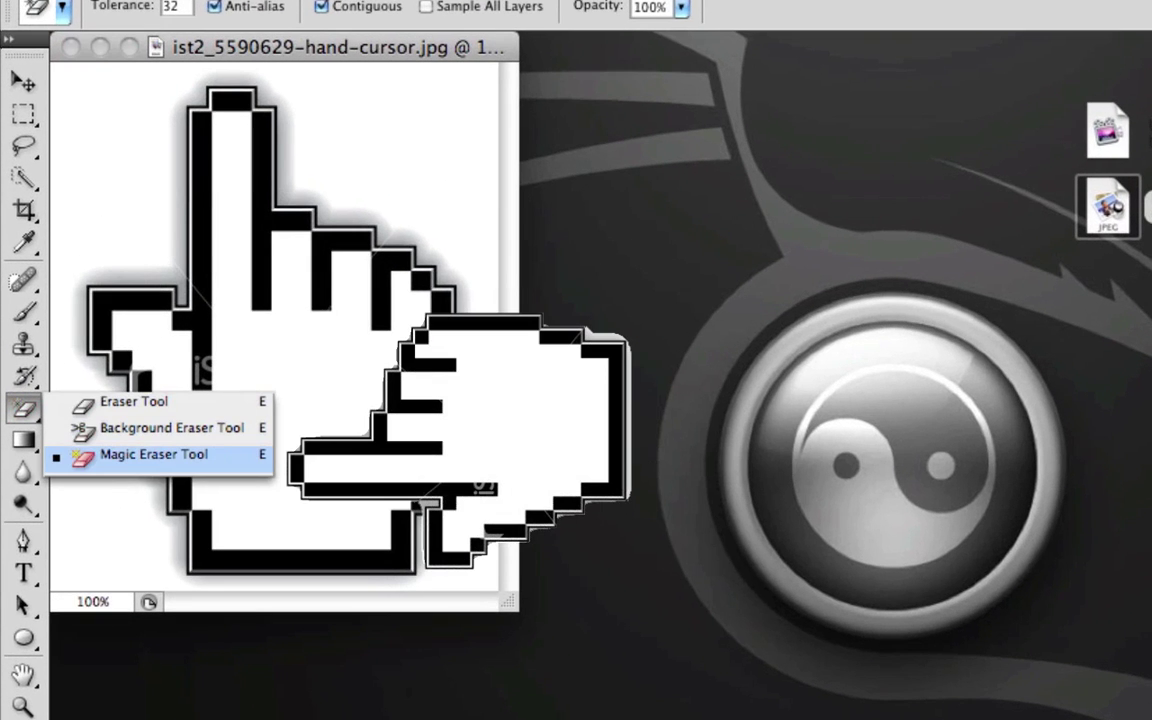
pyautogui.click(154, 455)
pyautogui.click(380, 150)
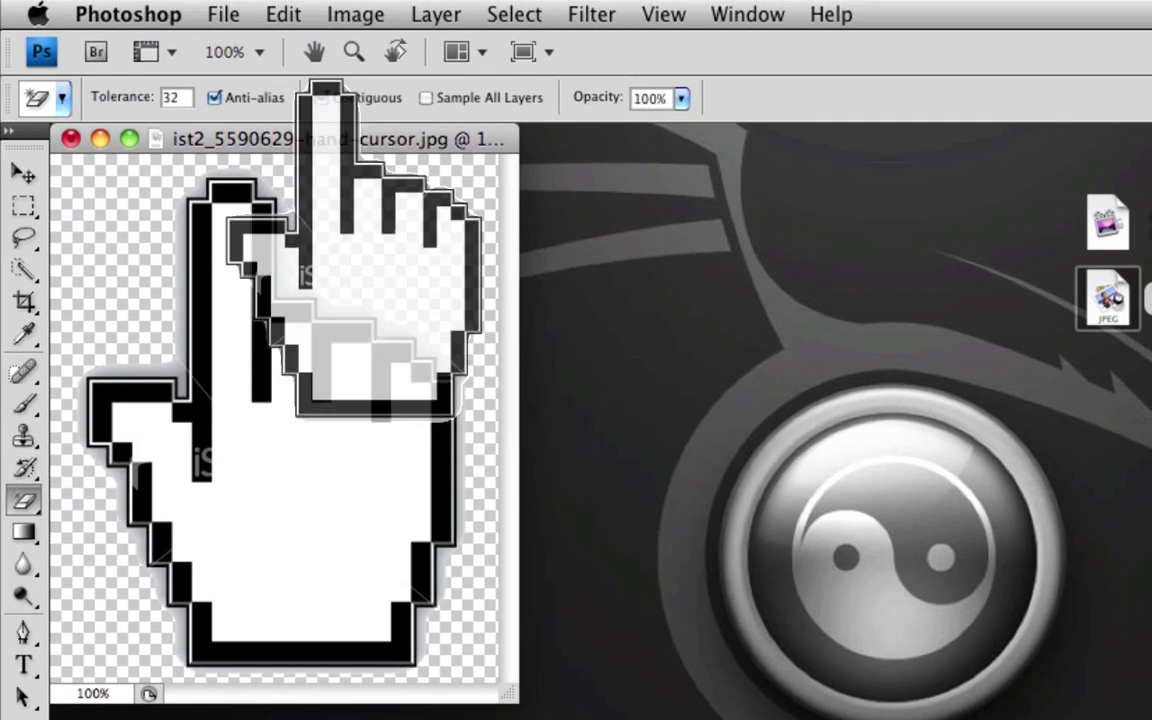
# - Save a copy of the image to the Desktop in PNG format, named "BIg mouse pointer.png"
pyautogui.click(223, 14)
pyautogui.click(268, 372)
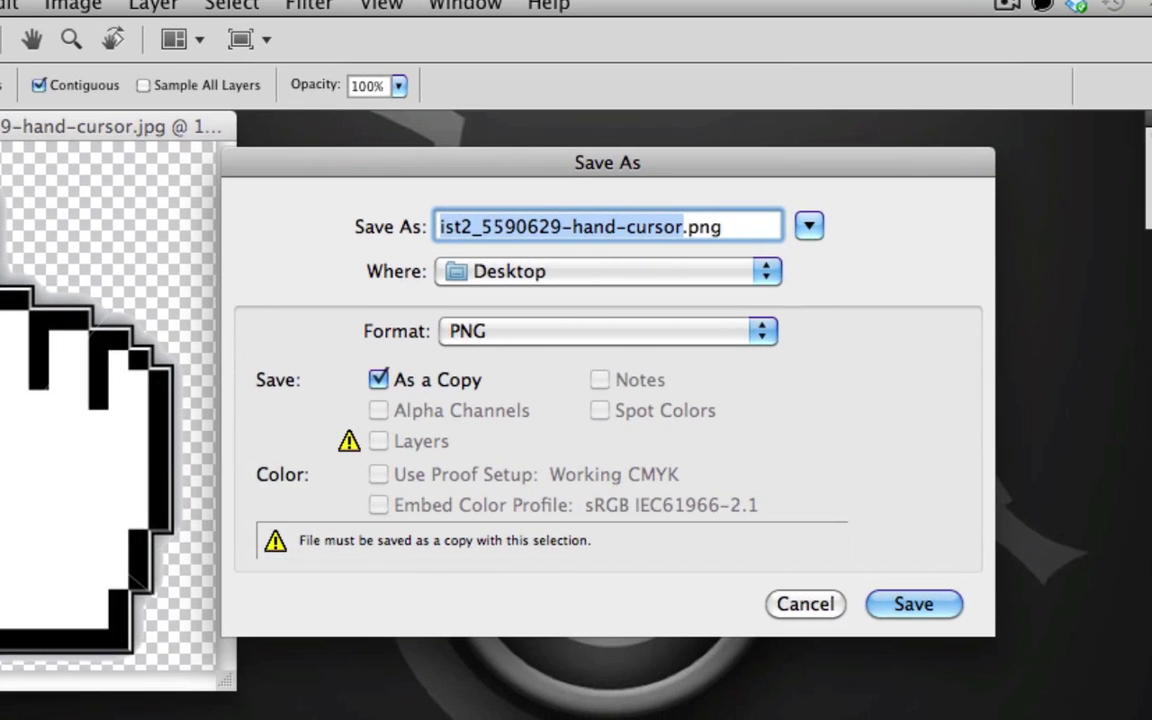
pyautogui.write('Big mouse poin')
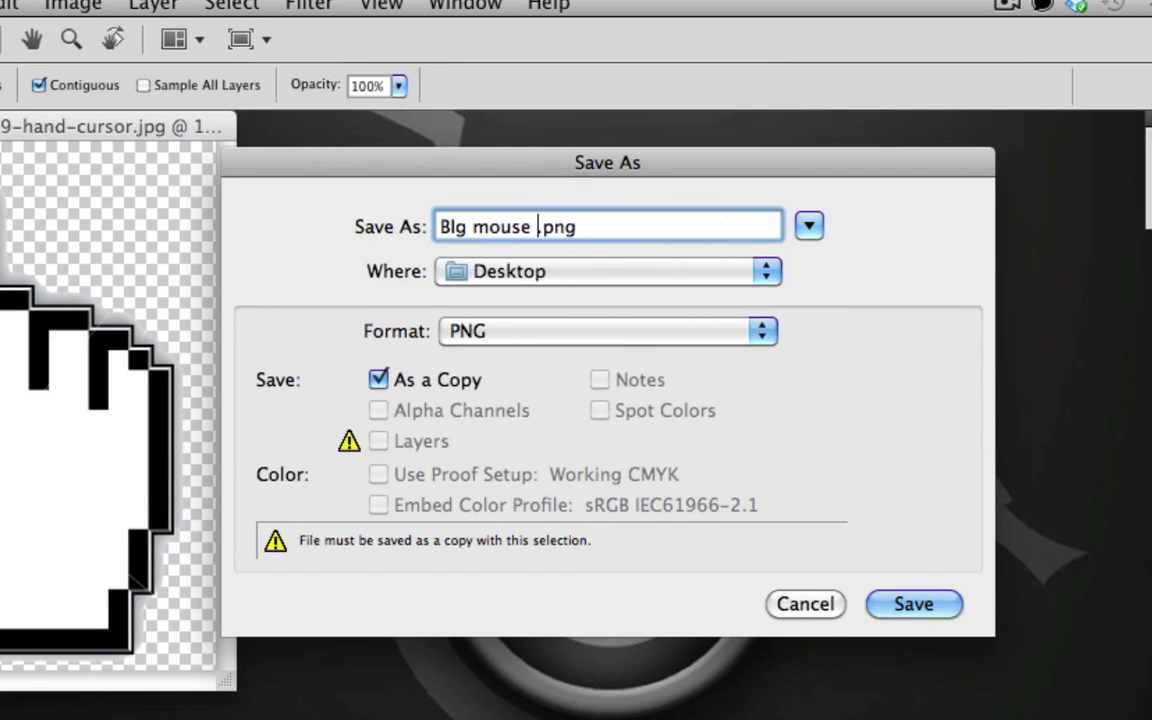
pyautogui.write('ter')
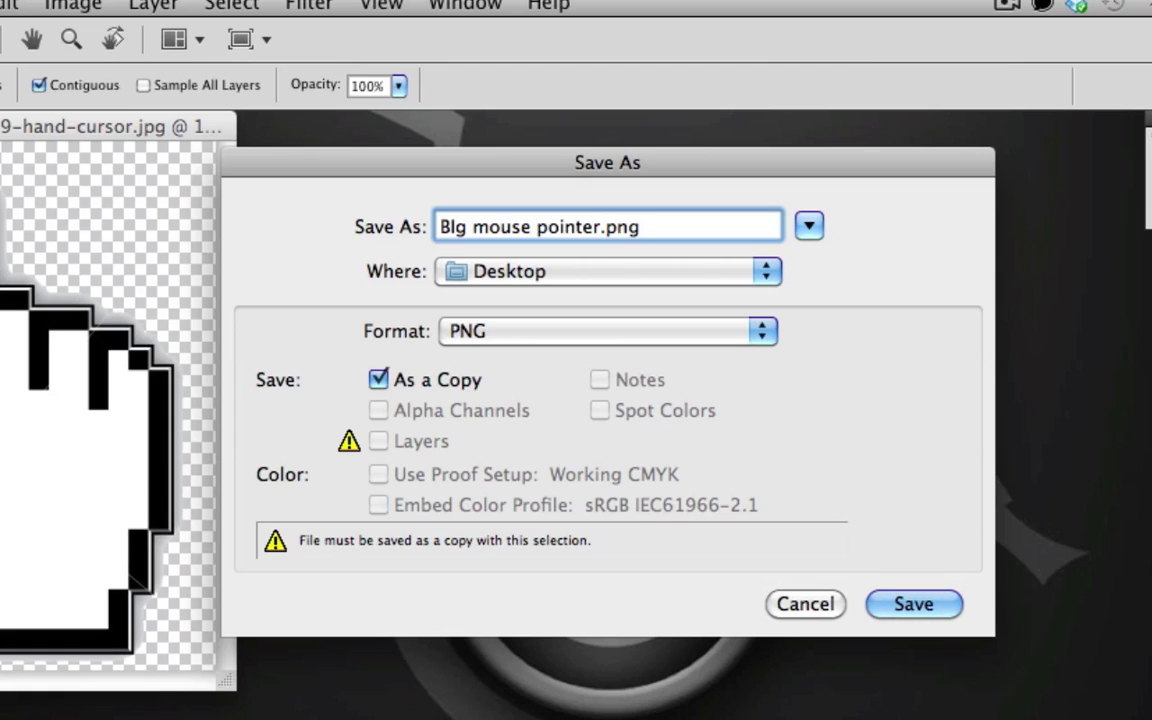
pyautogui.click(905, 600)
pyautogui.click(695, 370)
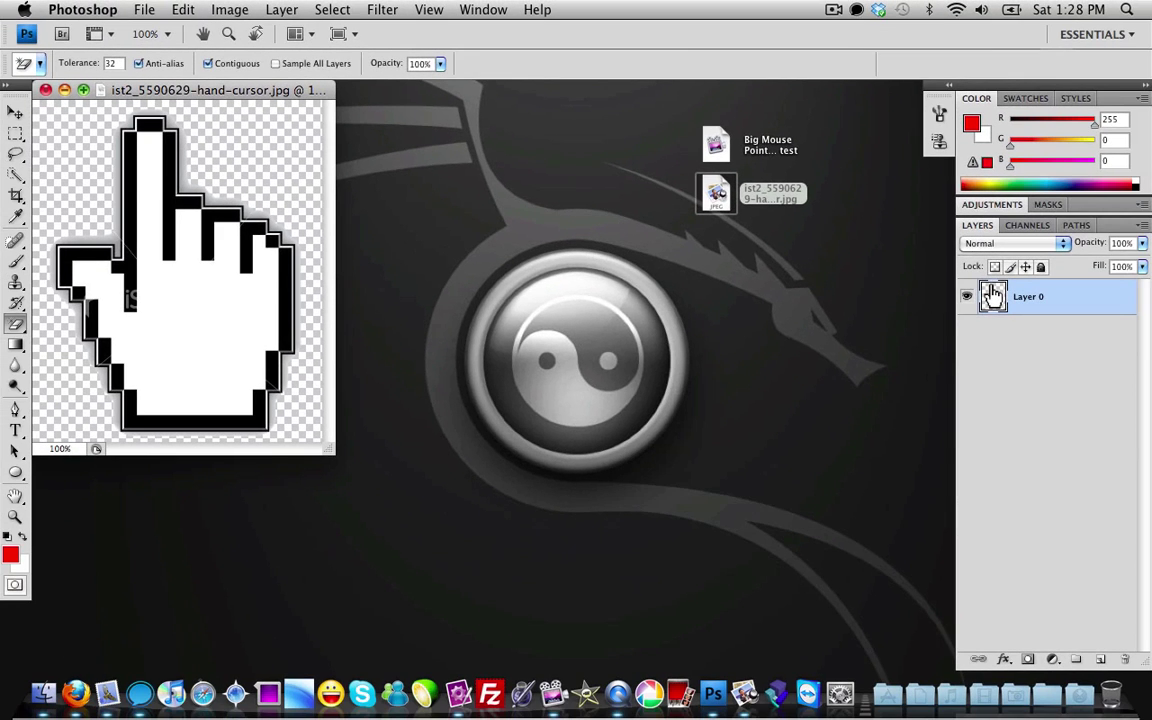
# - Close the image document and move BIg mouse pointer.png directly below the hand cursor JPEG on the desktop
pyautogui.click(46, 90)
pyautogui.click(487, 230)
pyautogui.press('super+h')
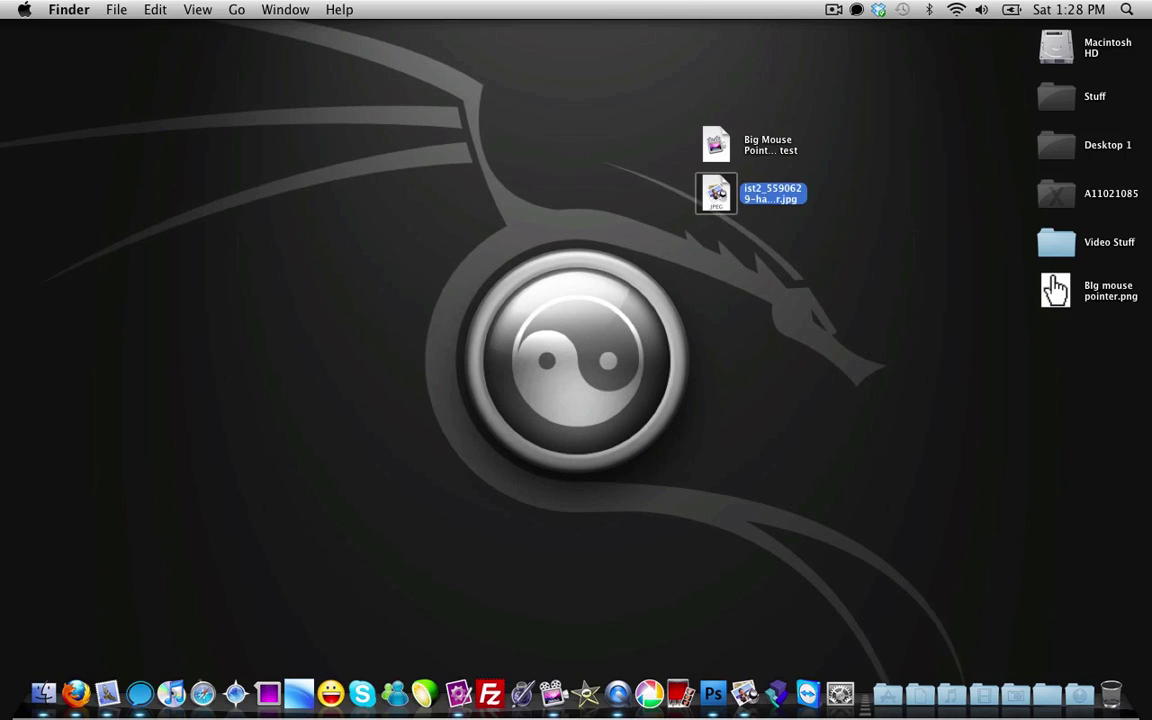
pyautogui.moveTo(1056, 290); pyautogui.dragTo(716, 241)
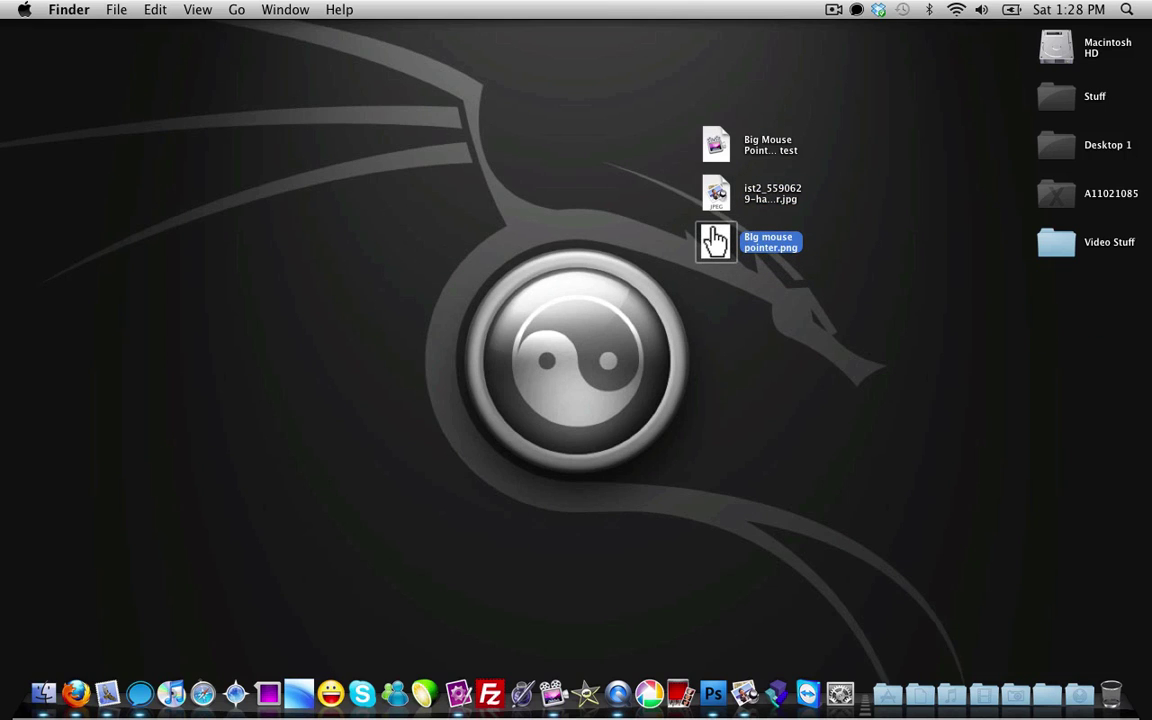
# - Preview BIg mouse pointer.png to check its transparent background, and close the preview
pyautogui.doubleClick(716, 241)
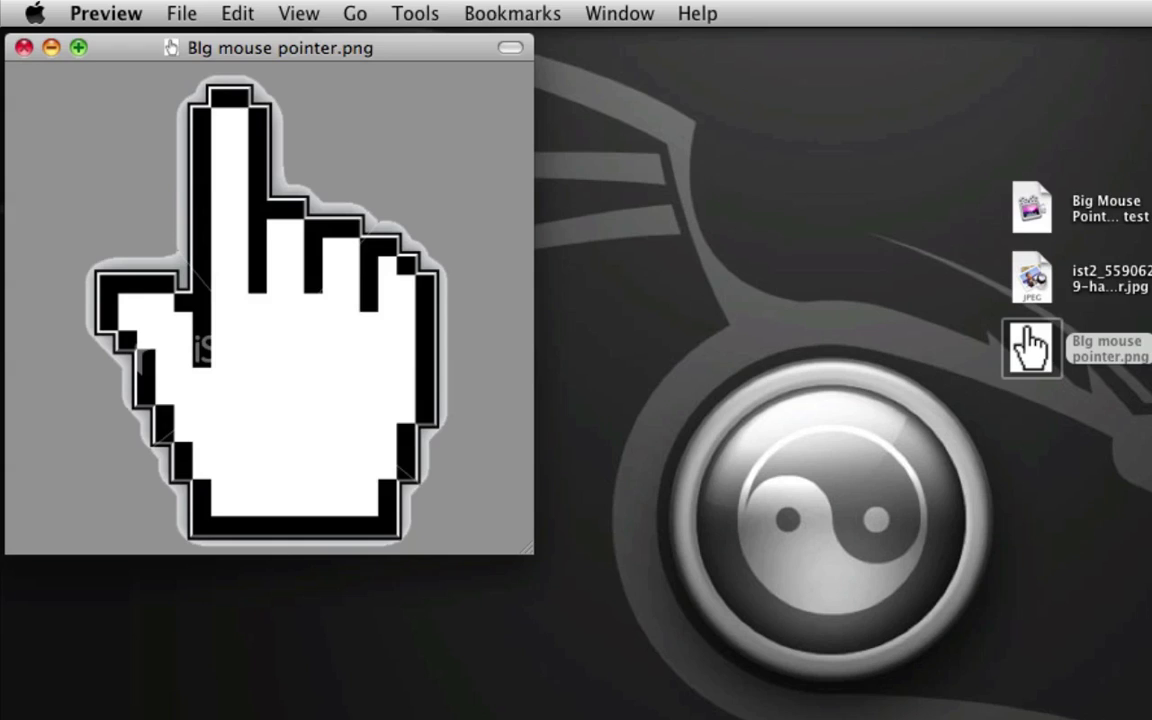
pyautogui.click(24, 47)
pyautogui.click(1031, 348)
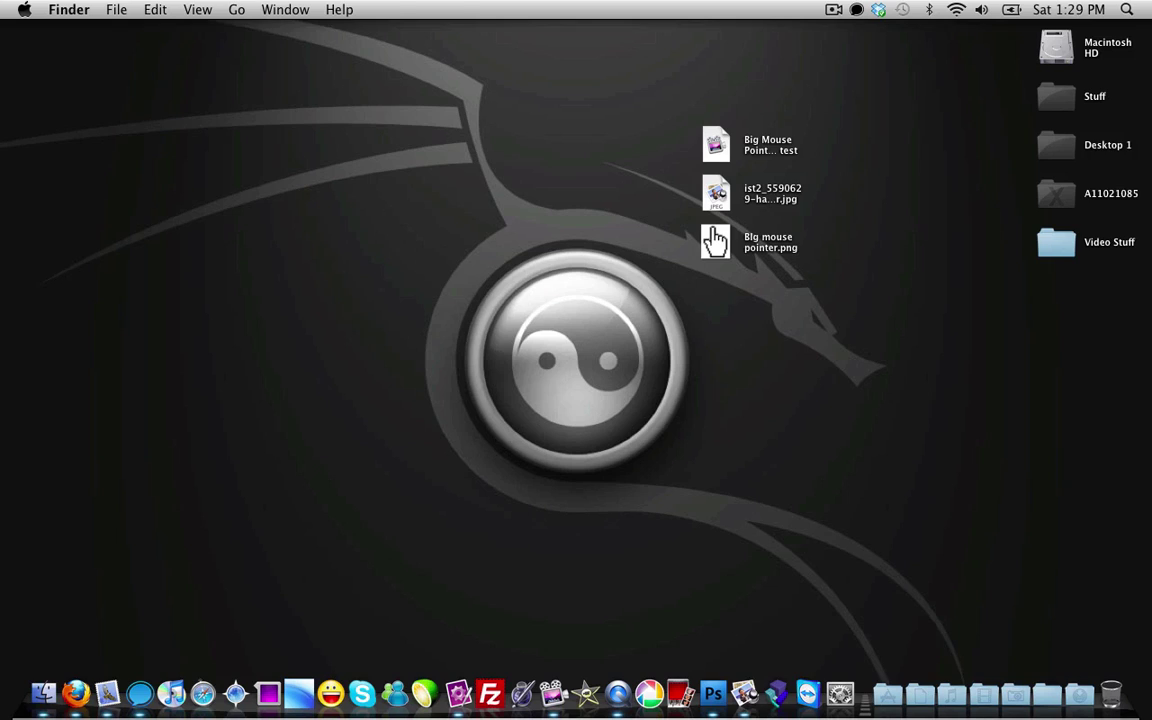
# - Open the "Big Mouse Pointer video test" project in ScreenFlow and add BIg mouse pointer.png from the Desktop to its media library
pyautogui.doubleClick(716, 145)
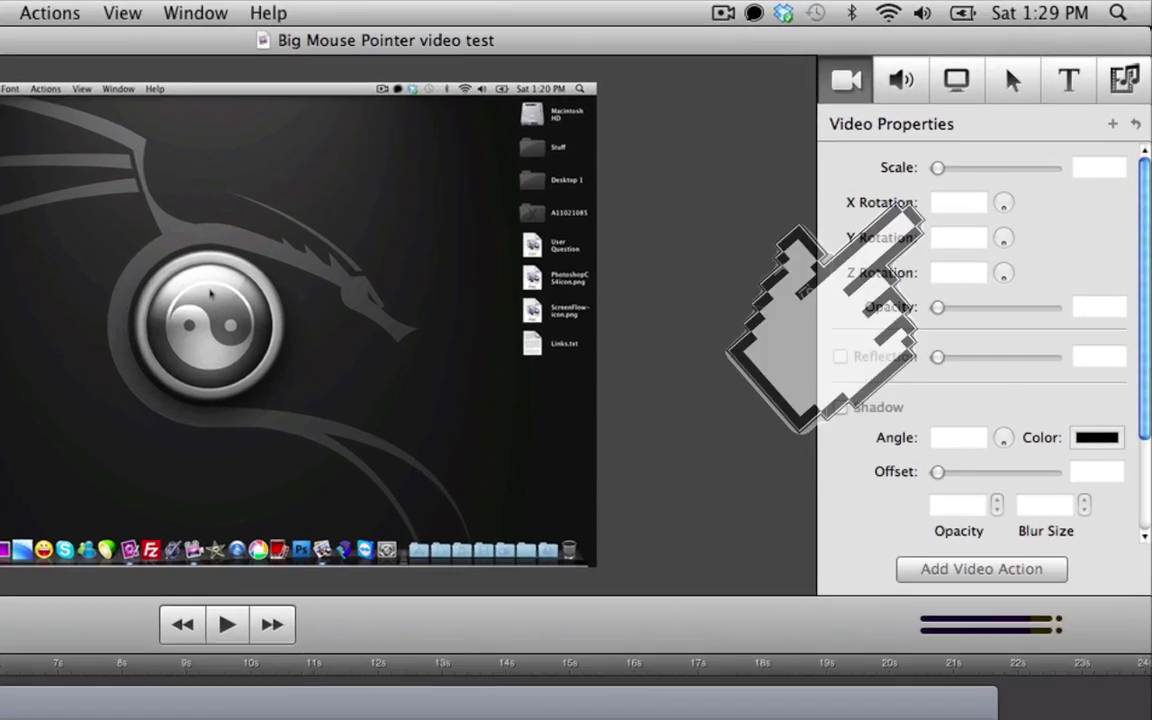
pyautogui.click(1125, 79)
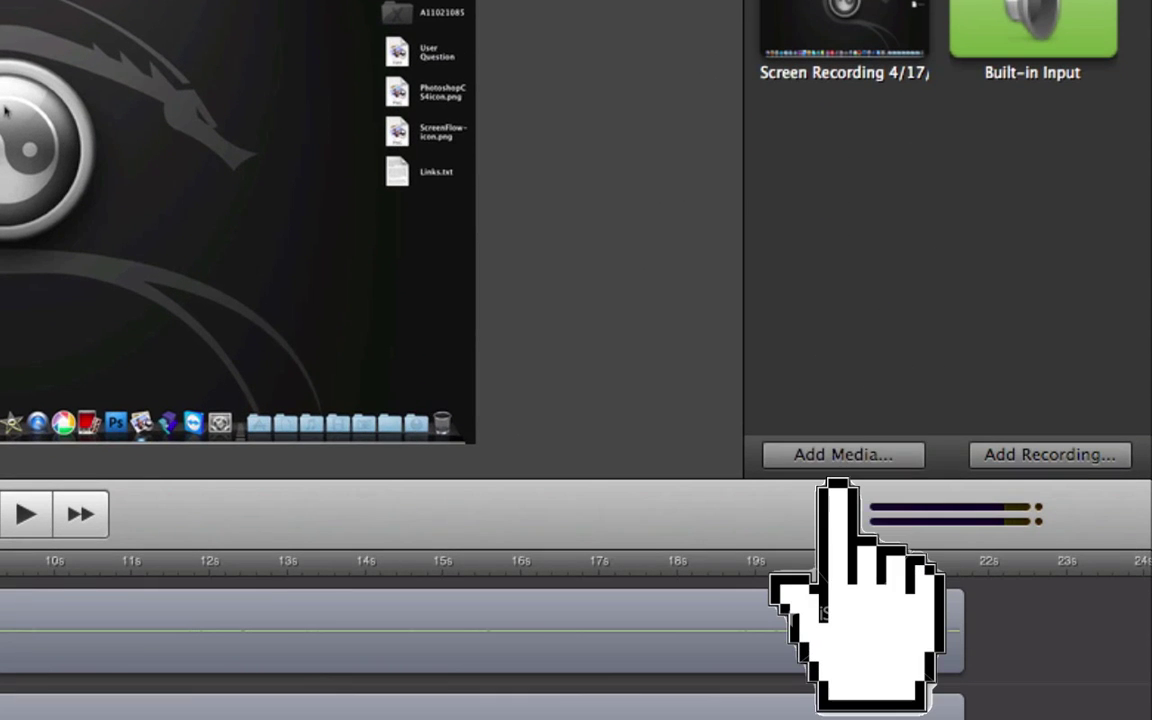
pyautogui.click(899, 576)
pyautogui.click(836, 464)
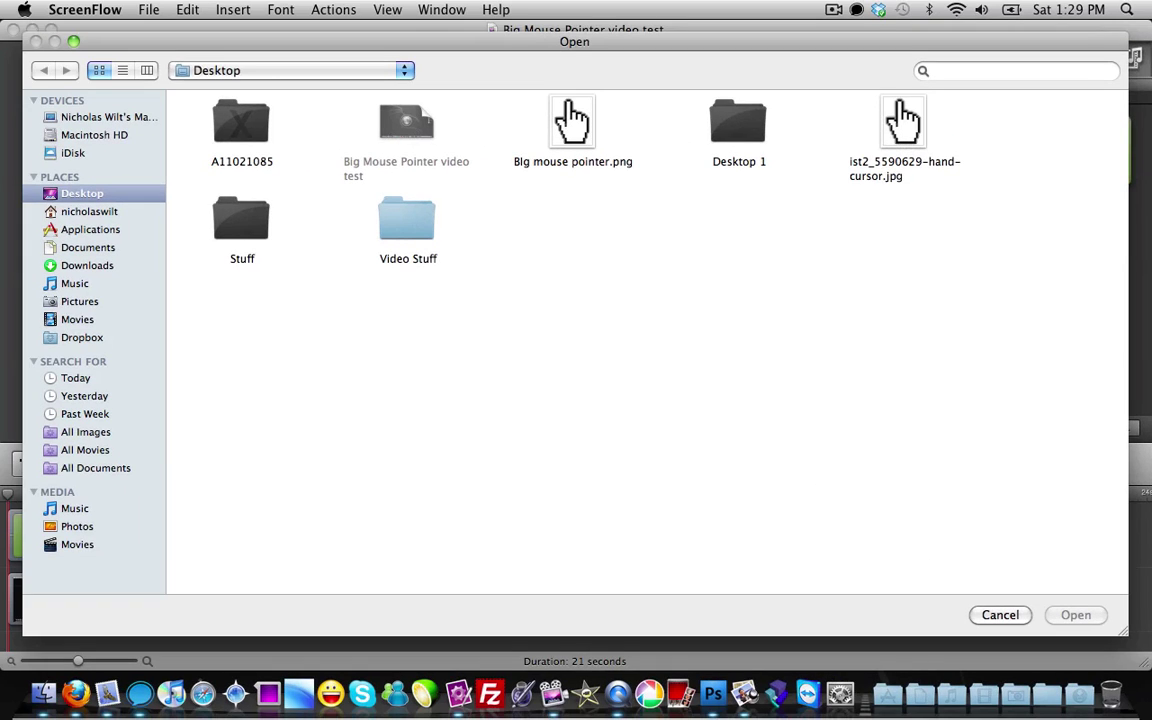
pyautogui.doubleClick(572, 125)
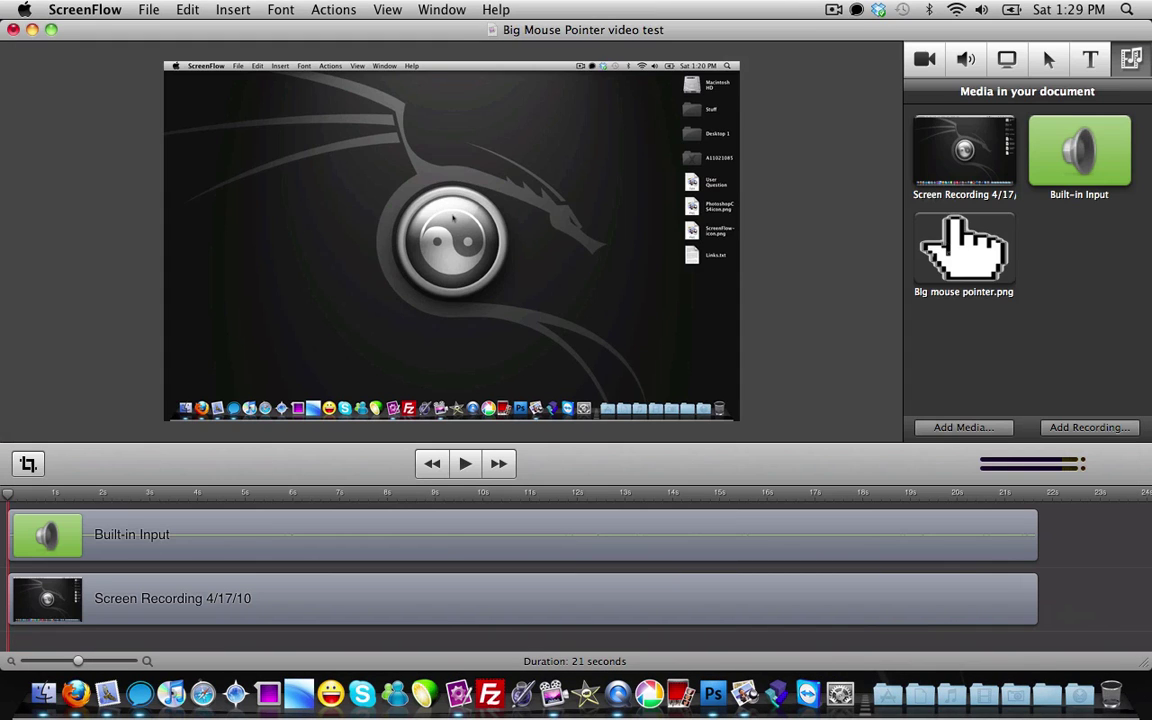
# - Place BIg mouse pointer.png on a new top track at the timeline's start and extend it to the end of the screen recording
pyautogui.moveTo(963, 250); pyautogui.dragTo(46, 530)
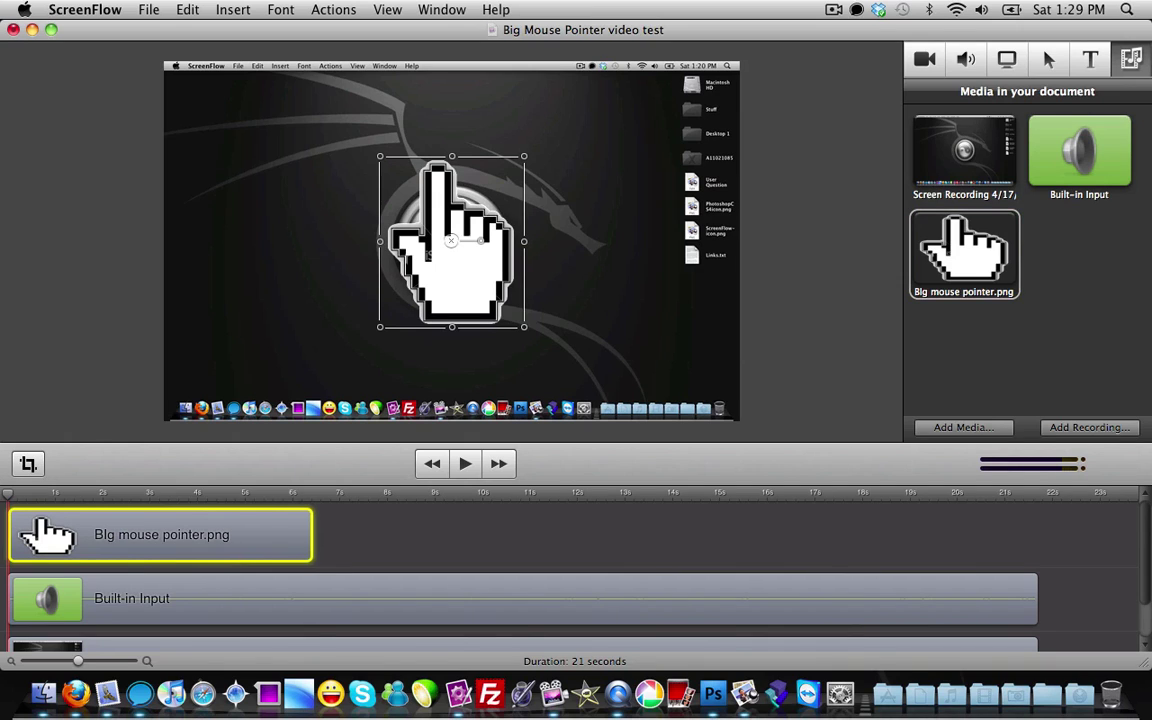
pyautogui.moveTo(311, 535); pyautogui.dragTo(1037, 535)
pyautogui.scroll(-3, 575, 575)
pyautogui.scroll(3, 575, 575)
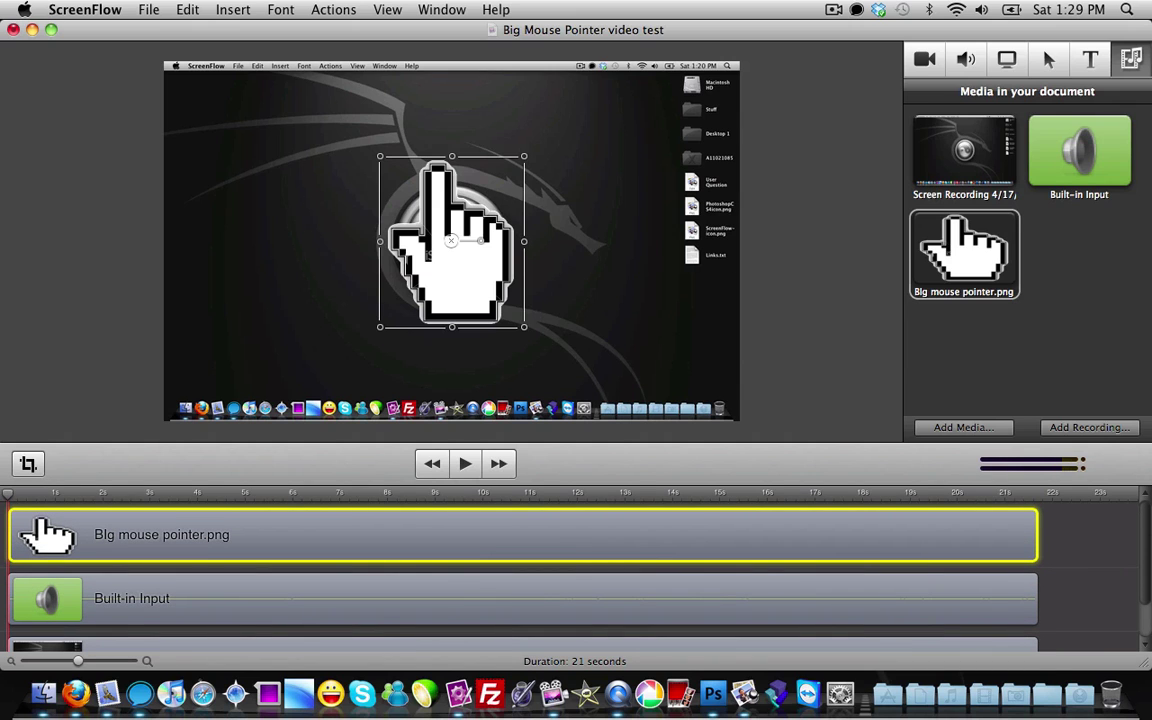
# - Set the opacity of the mouse pointer image clip to 0
pyautogui.click(925, 62)
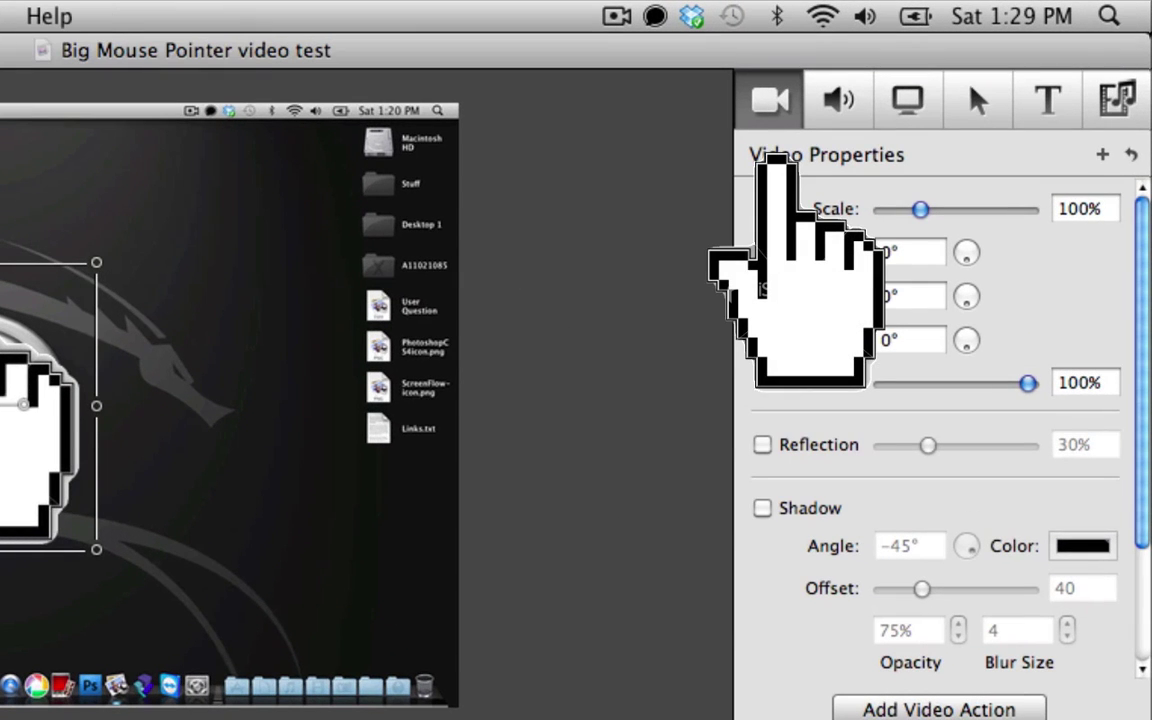
pyautogui.moveTo(1028, 383); pyautogui.dragTo(884, 383)
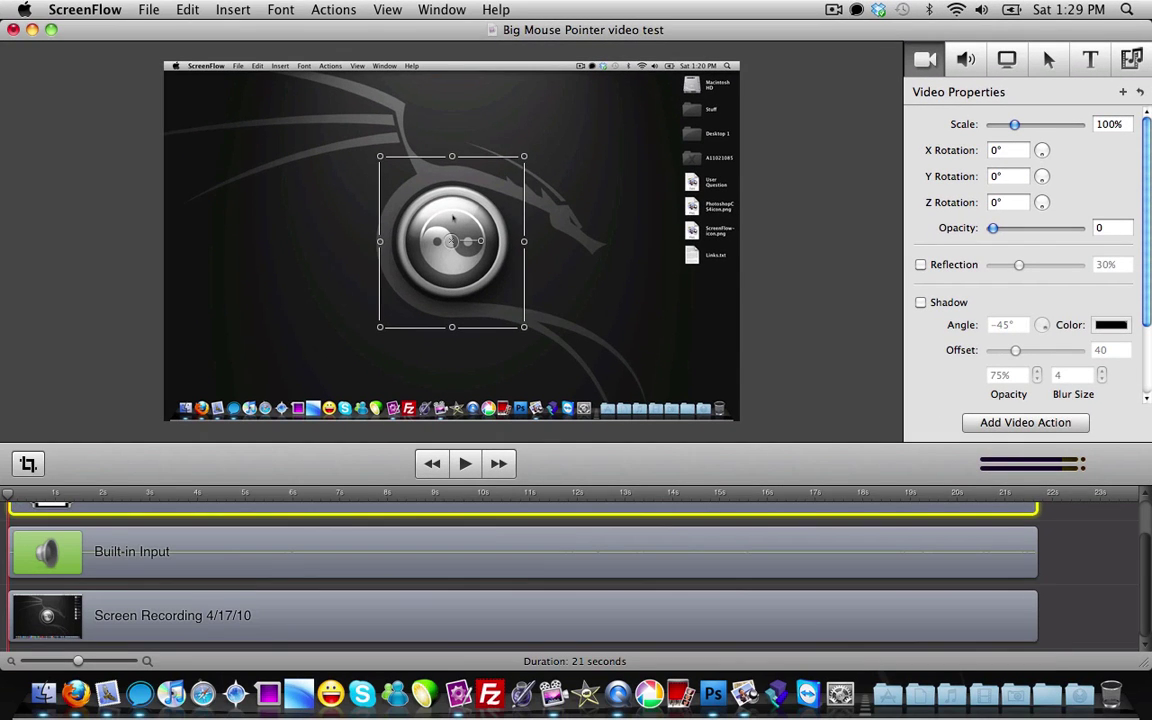
# - Set the volume of the Built-in Input audio clip to 0
pyautogui.click(523, 552)
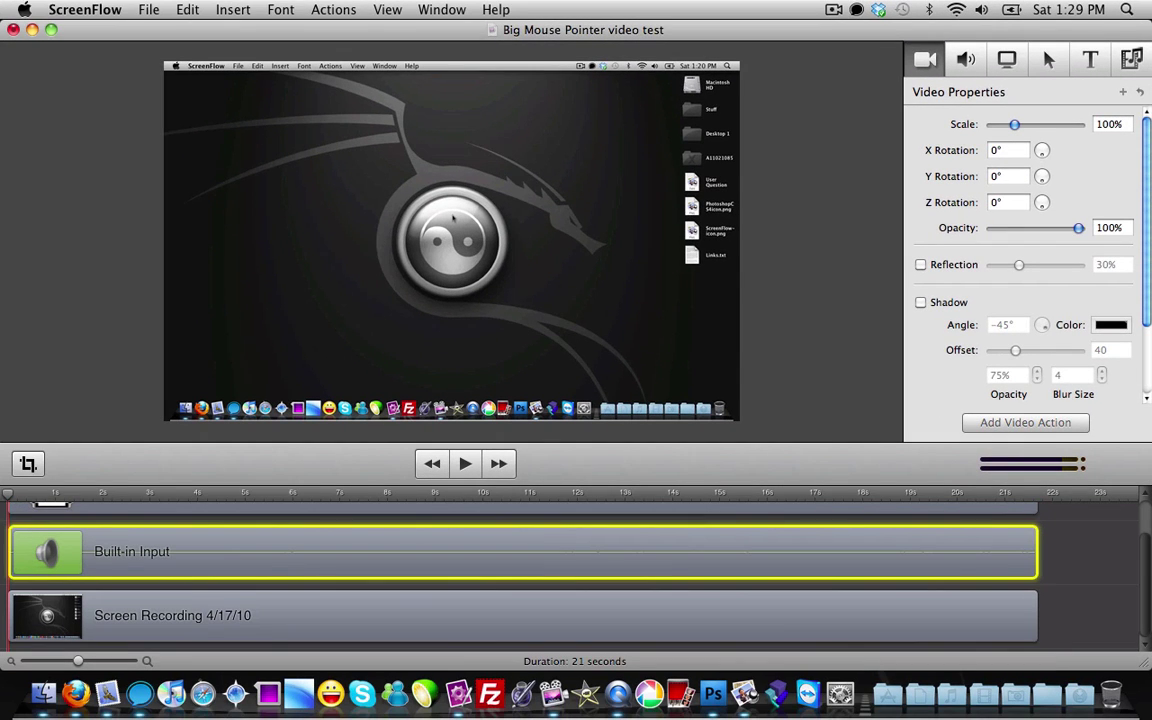
pyautogui.click(965, 60)
pyautogui.moveTo(1049, 125); pyautogui.dragTo(992, 125)
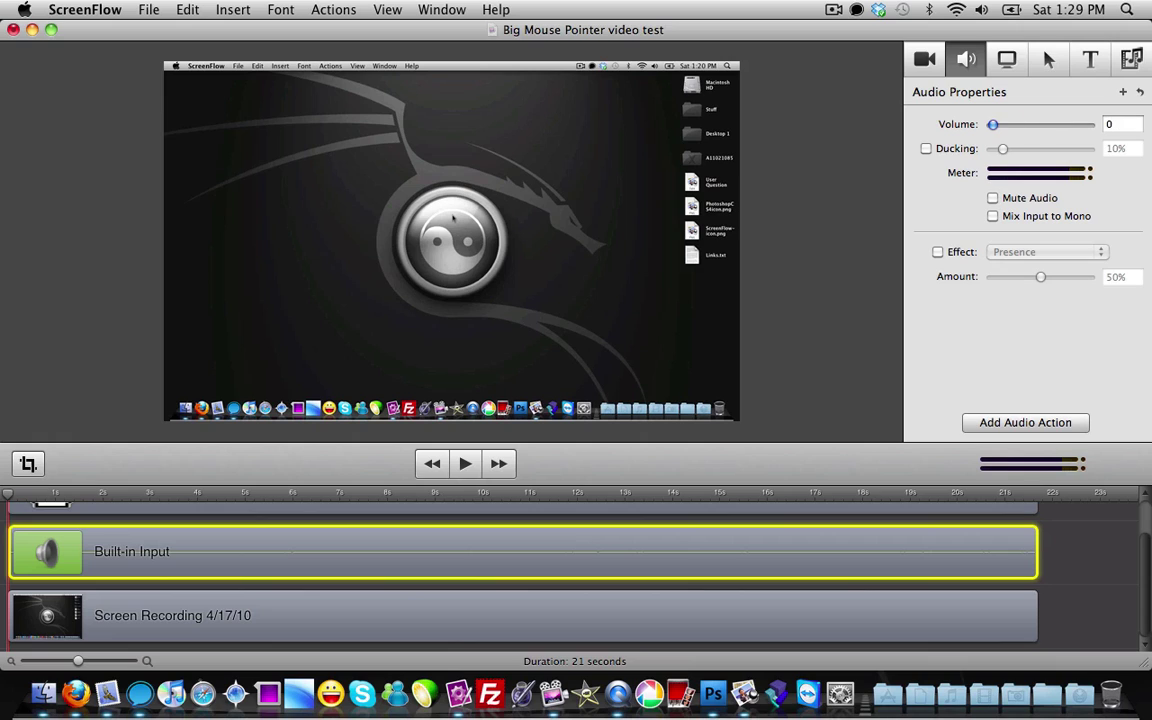
# - Play back the first seconds of the screen recording and return the playhead to before the first second
pyautogui.click(925, 60)
pyautogui.click(465, 464)
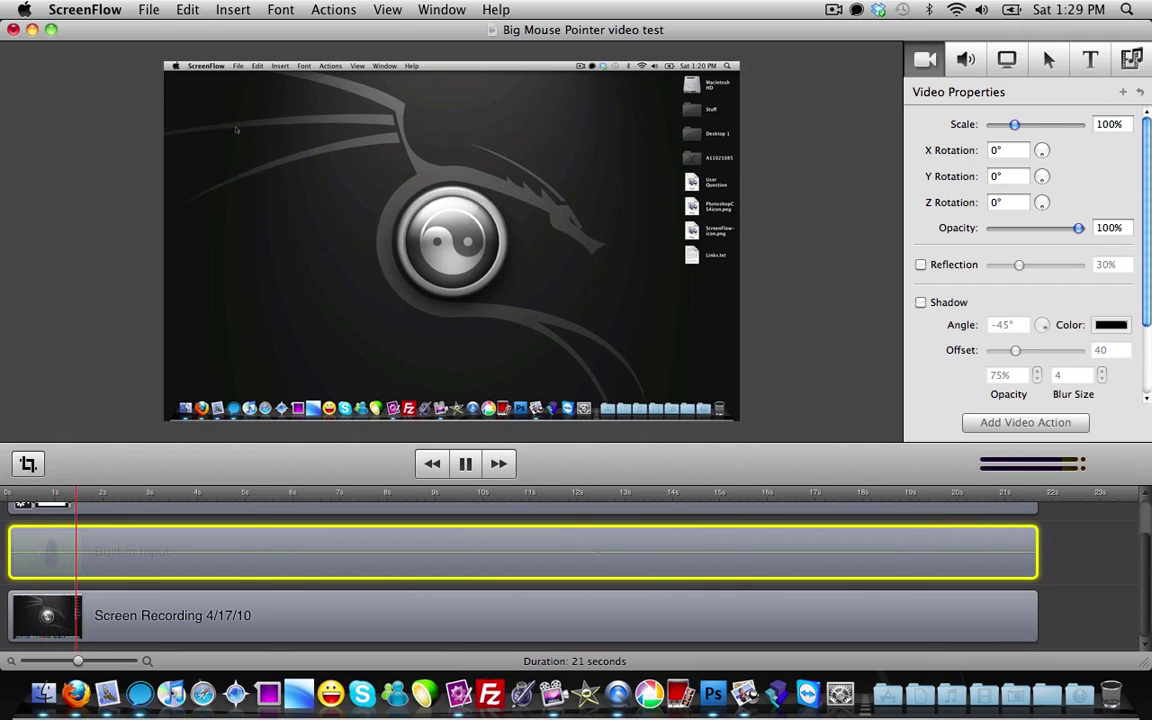
pyautogui.press('space')
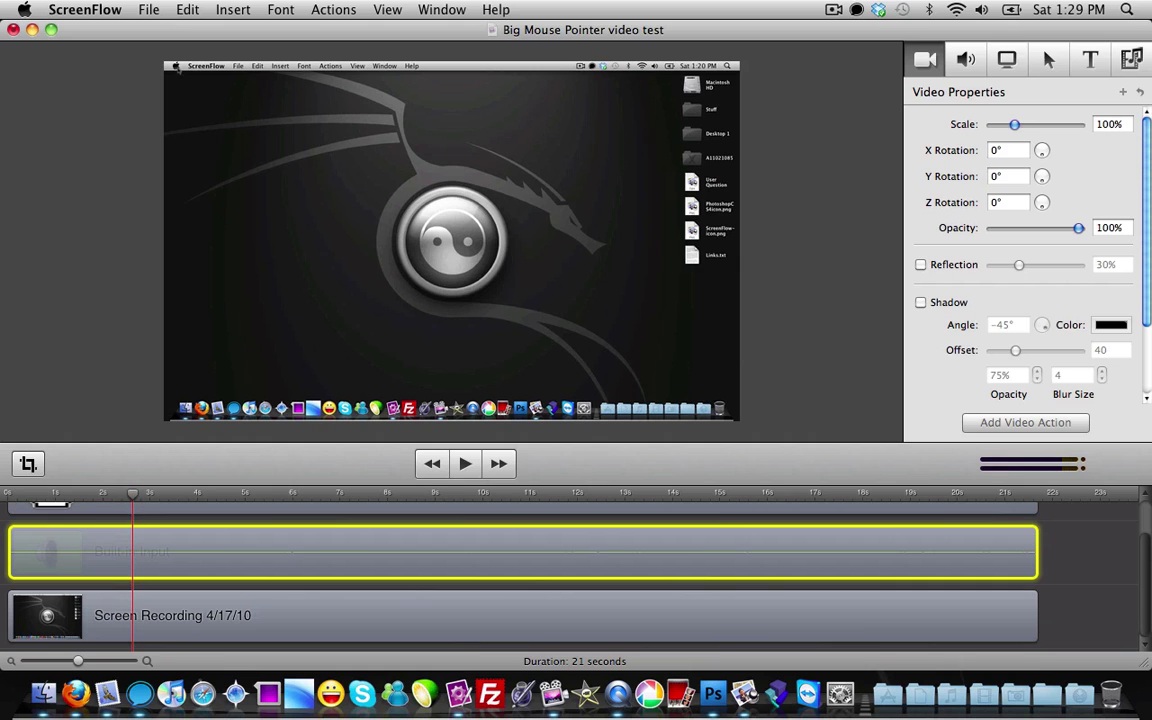
pyautogui.moveTo(132, 493); pyautogui.dragTo(44, 493)
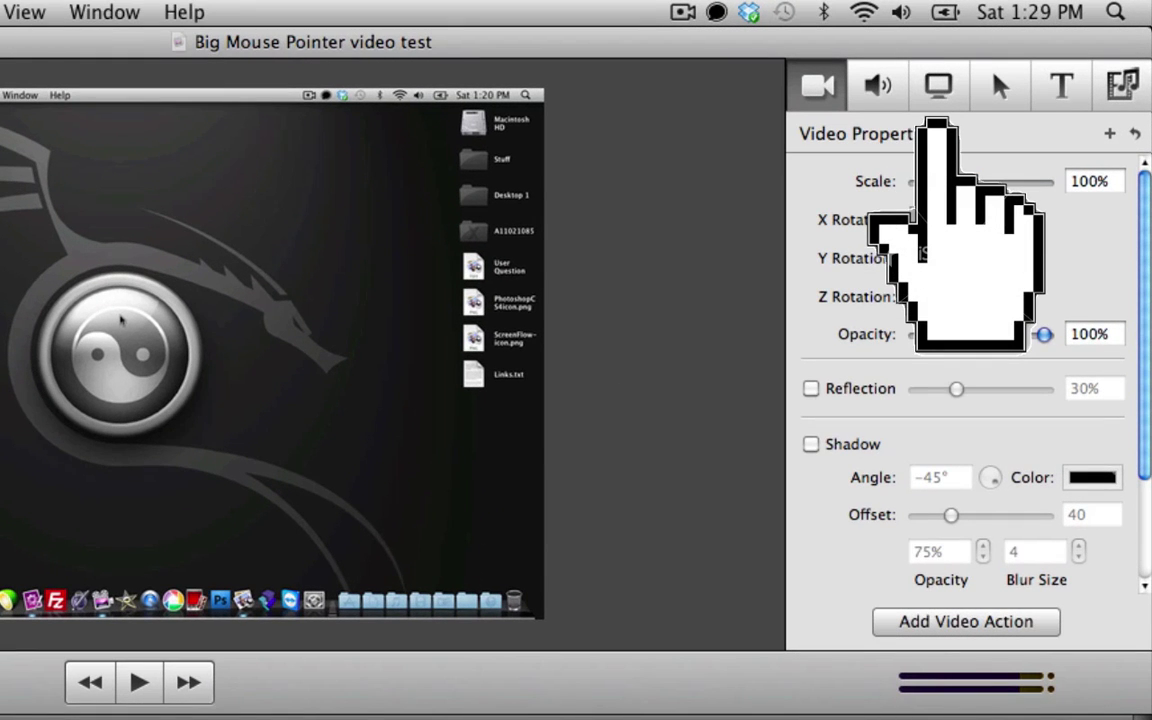
# - Hide the mouse pointer of the screen recording clip and return the playhead to the timeline's start
pyautogui.click(938, 100)
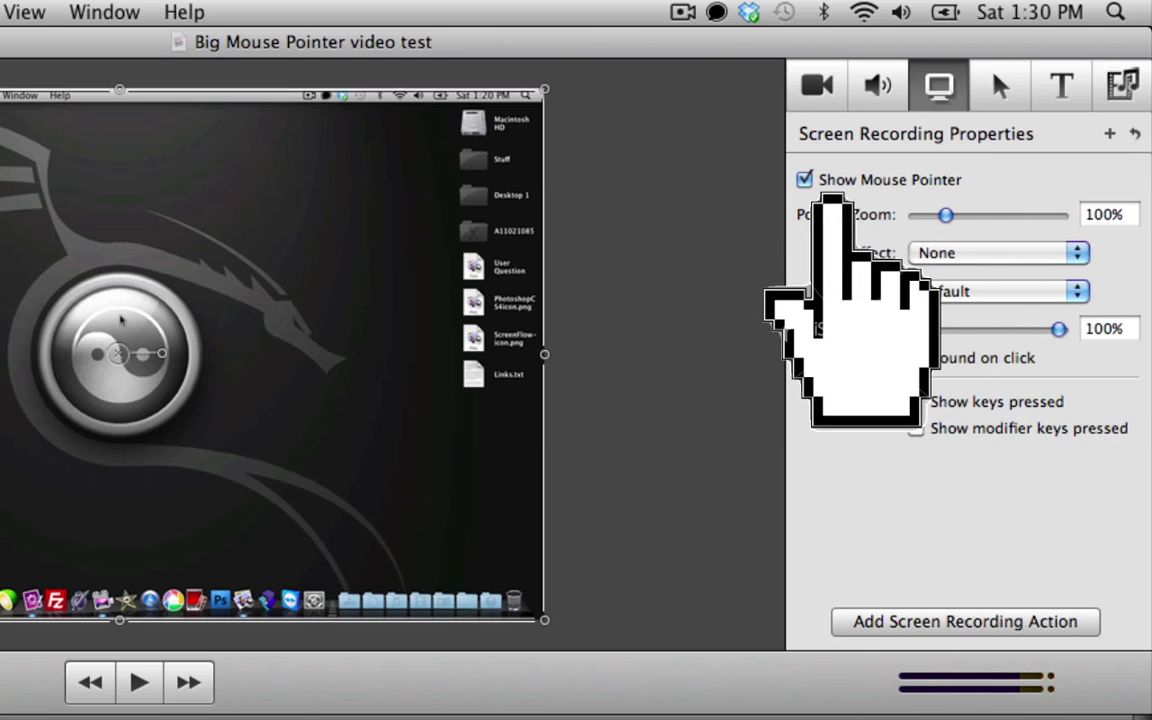
pyautogui.click(830, 188)
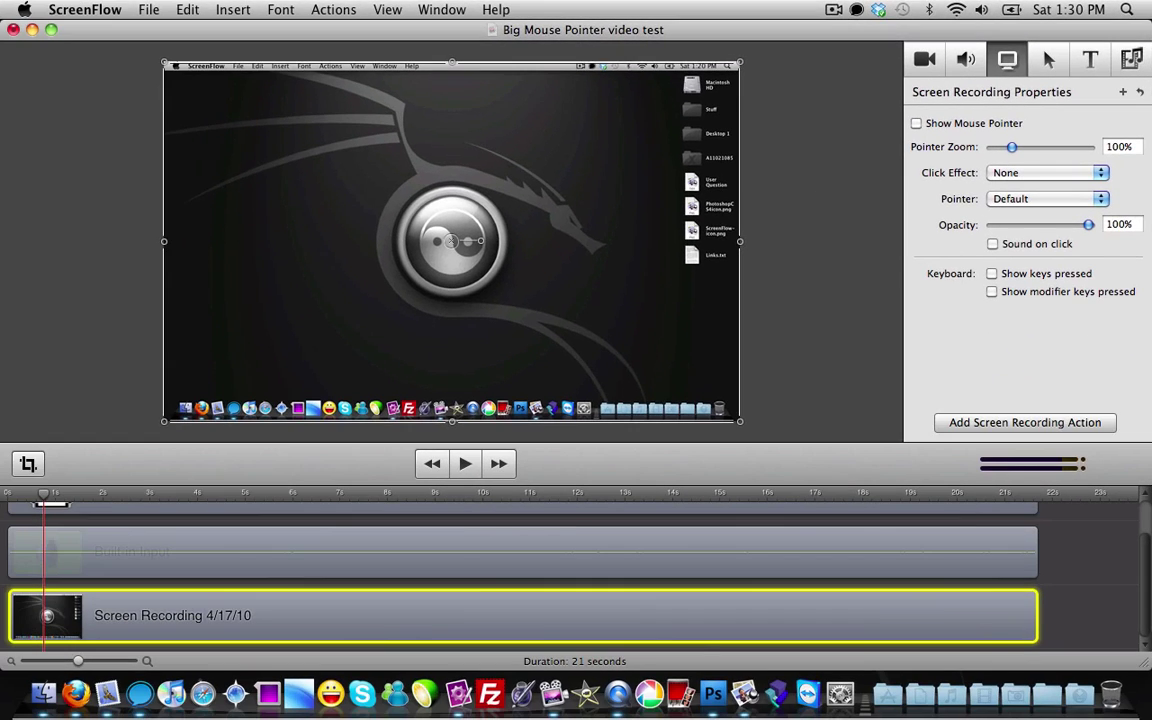
pyautogui.click(8, 494)
# - Add a video action to the screen recording at about 3.2 seconds, scaling it to 165% with the Apple menu at the canvas's upper-left corner
pyautogui.click(100, 508)
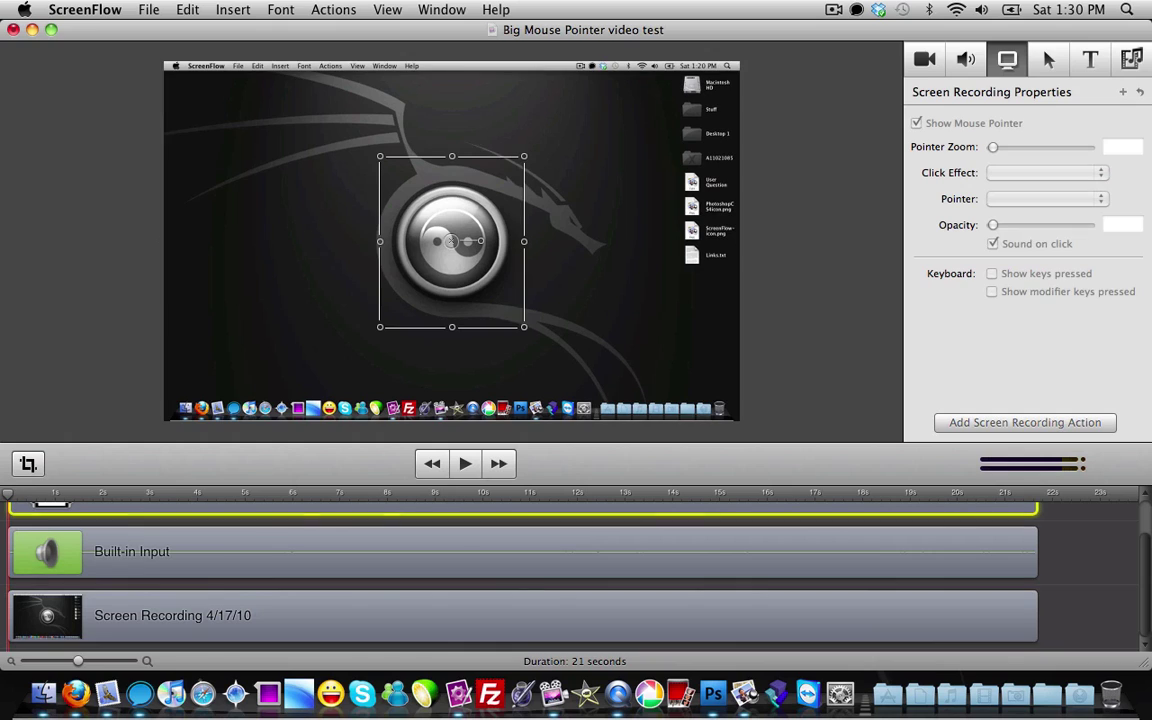
pyautogui.click(925, 60)
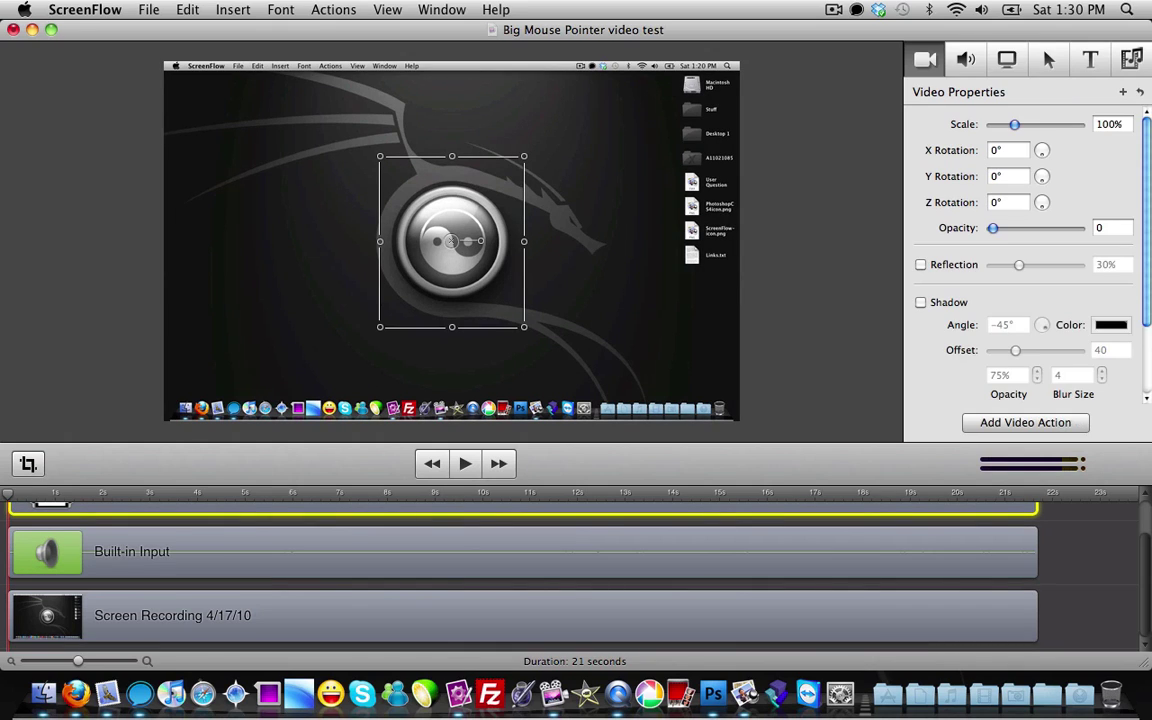
pyautogui.press('space')
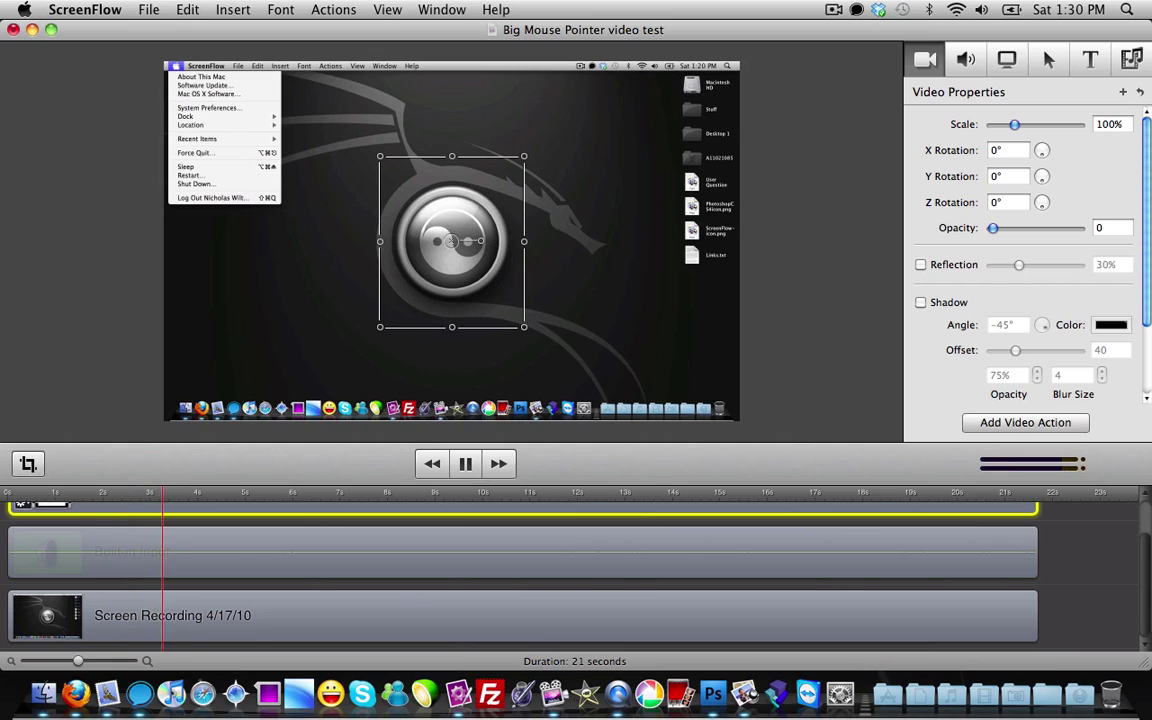
pyautogui.press('space')
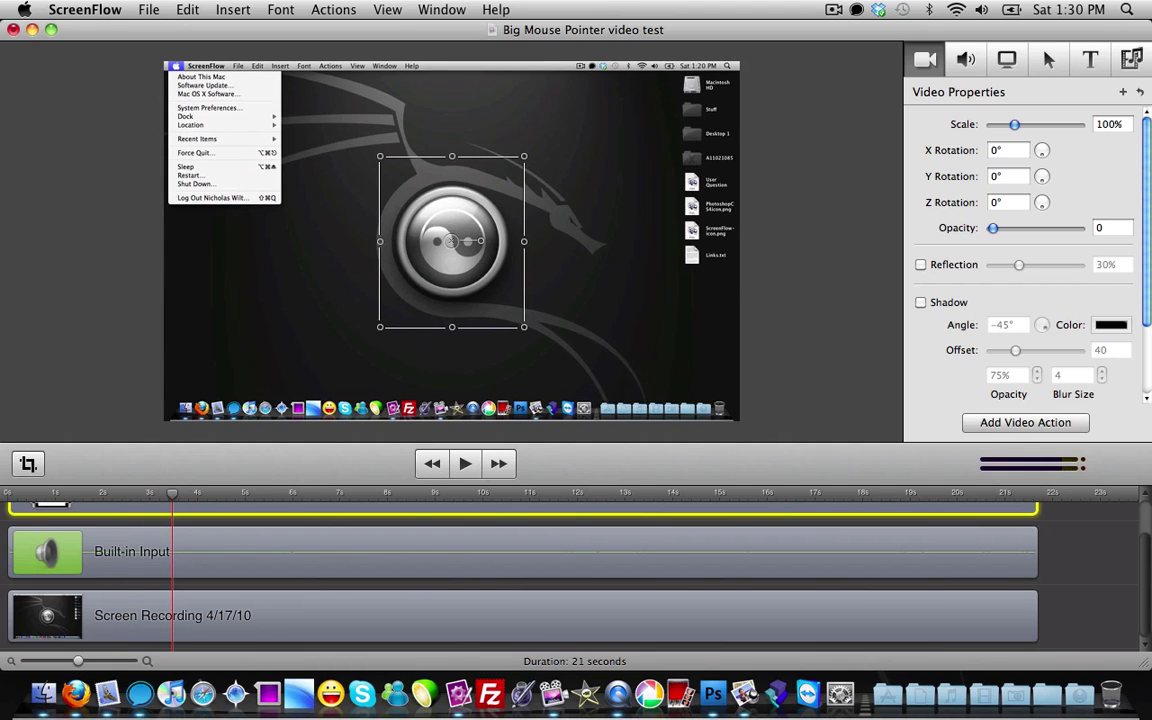
pyautogui.moveTo(172, 493); pyautogui.dragTo(161, 493)
pyautogui.click(200, 616)
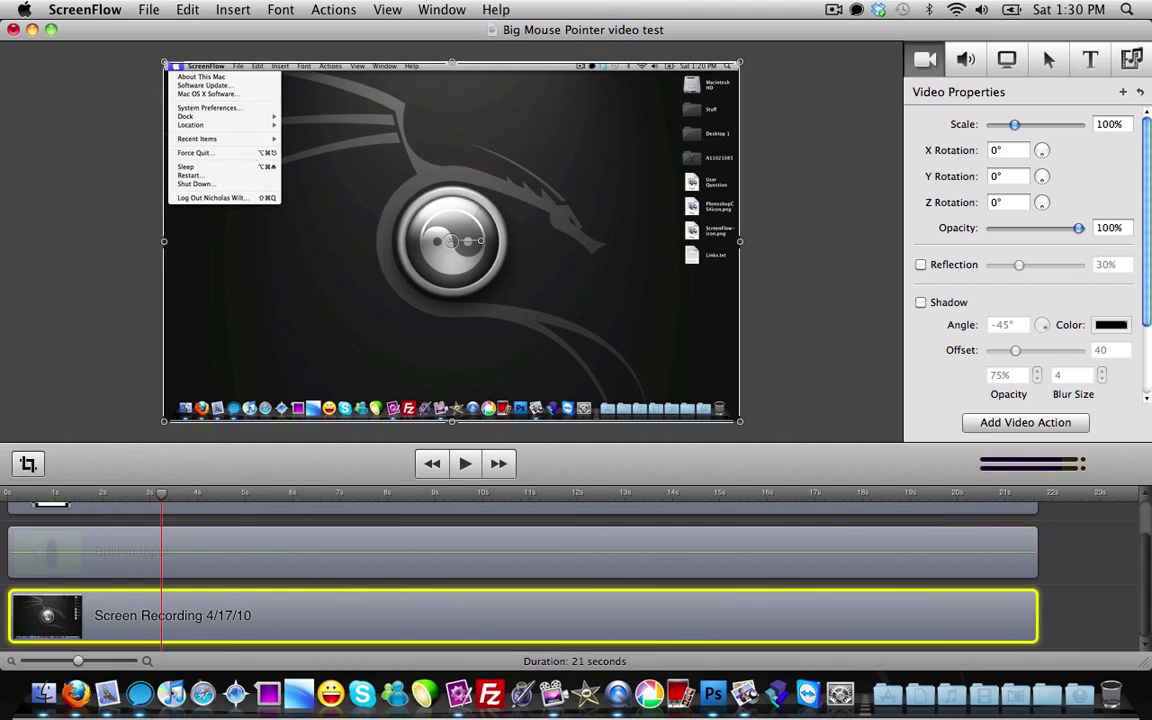
pyautogui.click(1025, 423)
pyautogui.moveTo(1014, 125); pyautogui.dragTo(1028, 125)
pyautogui.moveTo(430, 200); pyautogui.dragTo(616, 317)
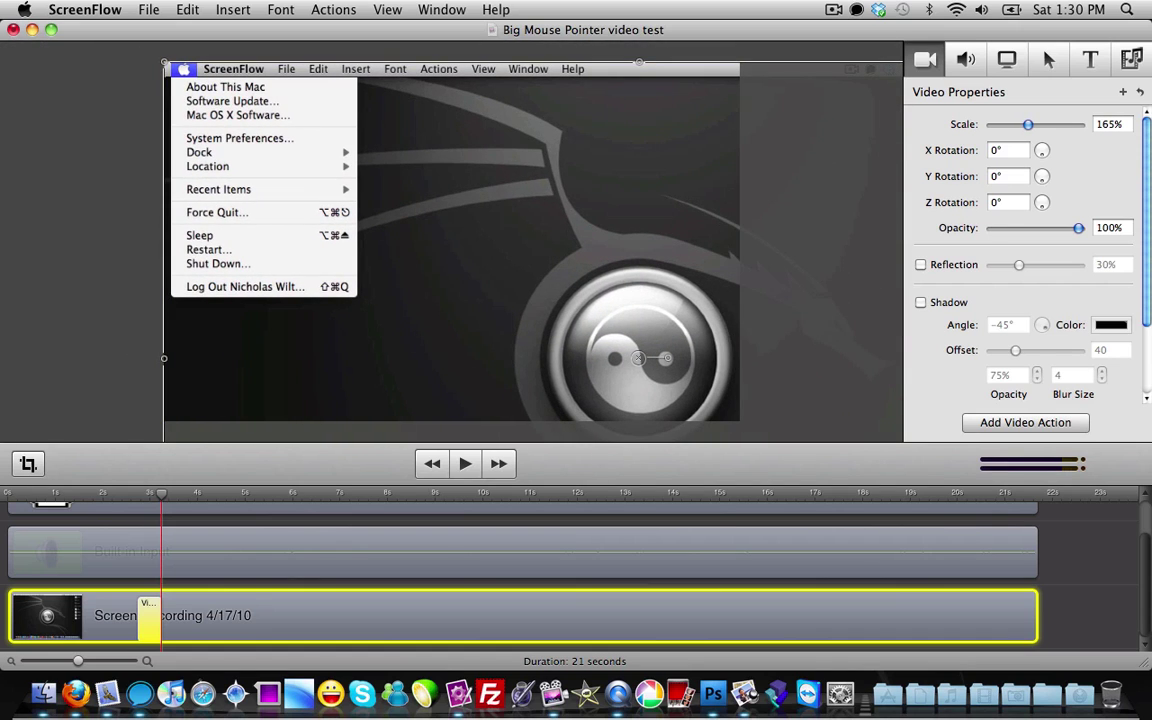
# - Add a video action to the mouse pointer clip at about 3.2 seconds with 100% opacity and 46% scale, pointing it at the Apple logo
pyautogui.click(400, 508)
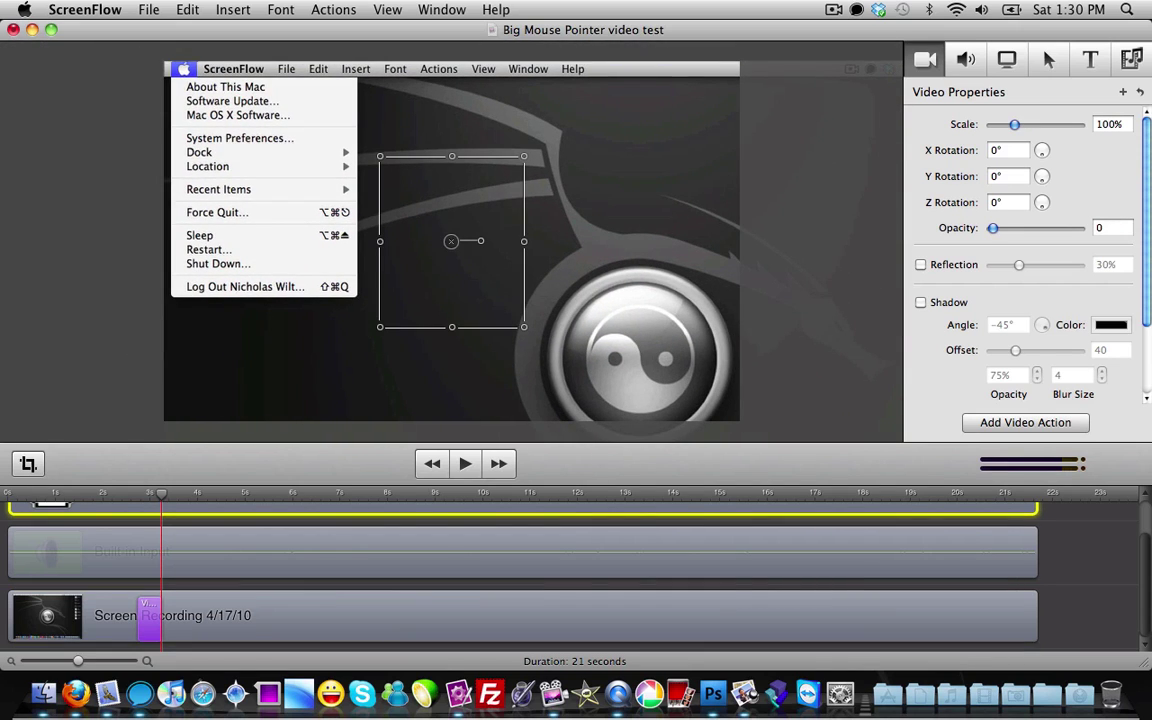
pyautogui.press('space')
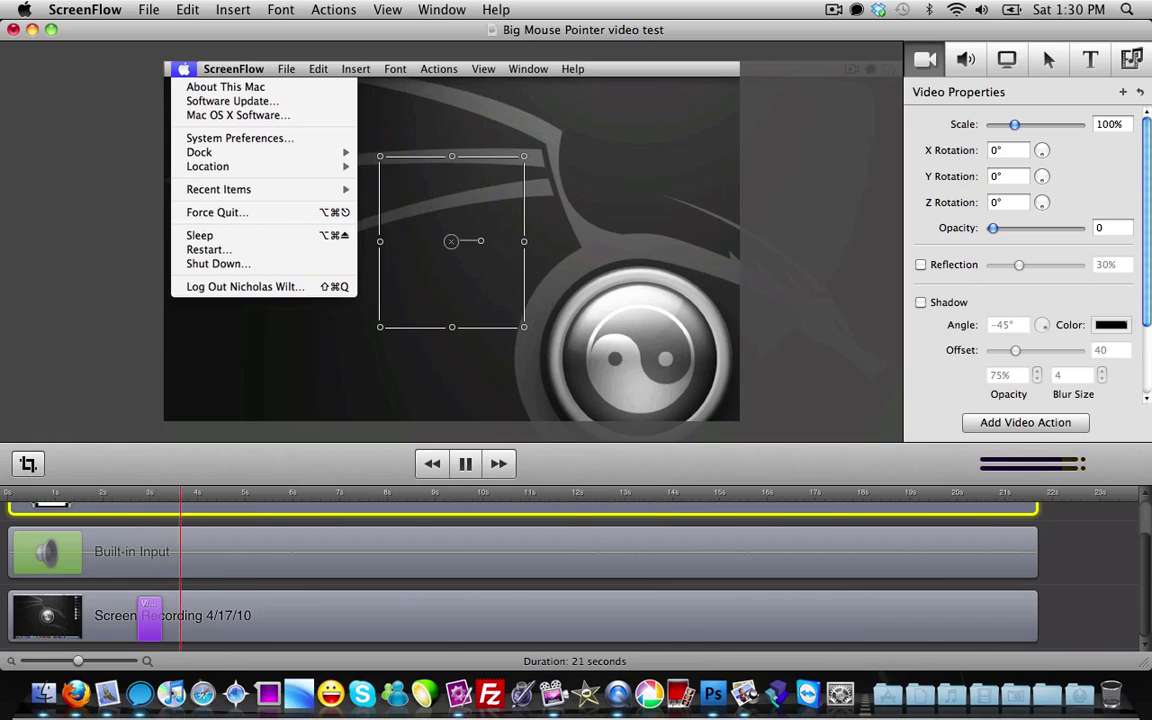
pyautogui.press('space')
pyautogui.moveTo(239, 493); pyautogui.dragTo(161, 493)
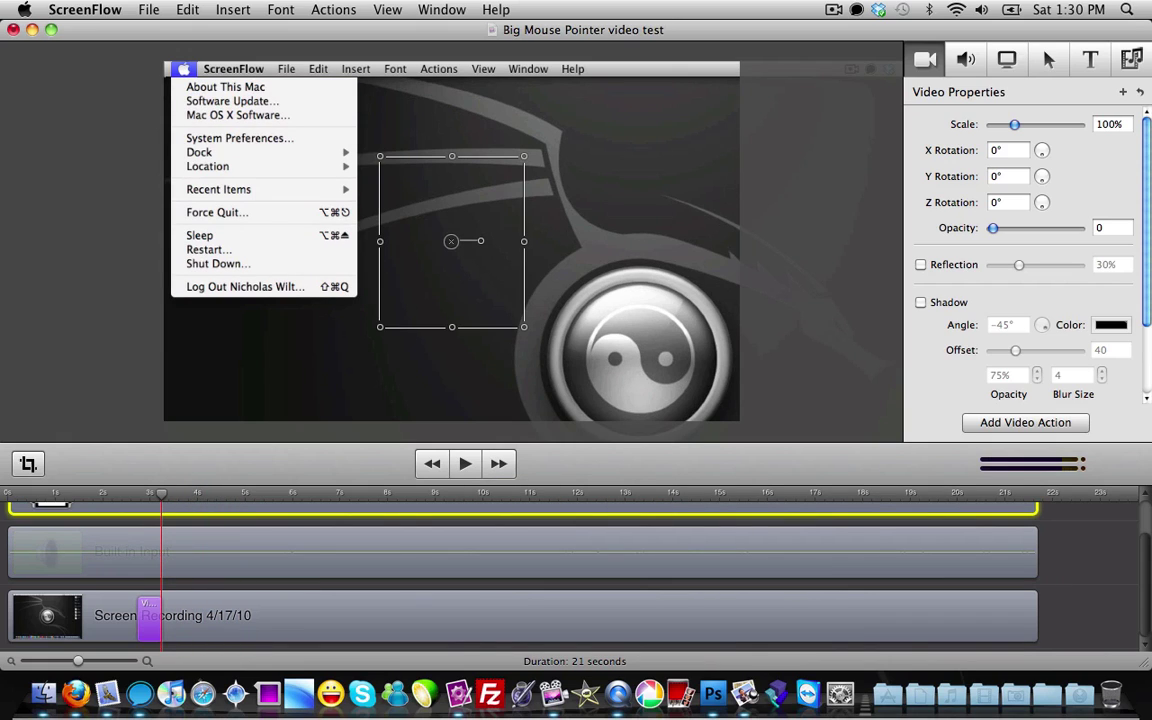
pyautogui.click(1025, 423)
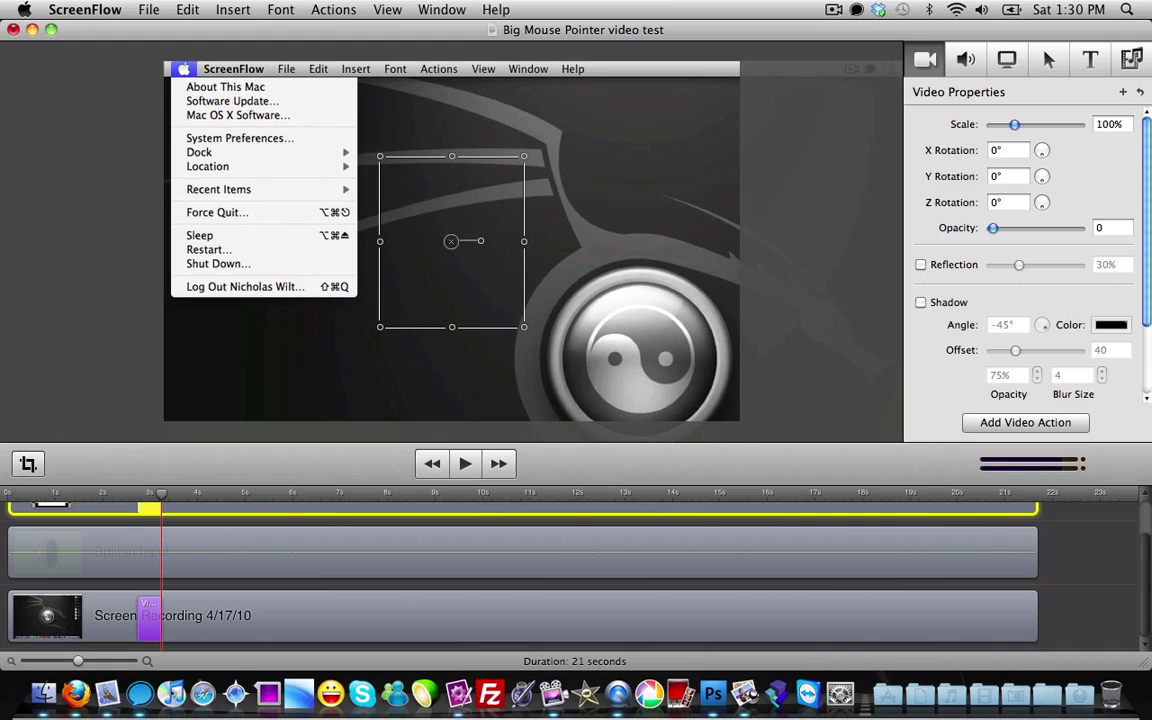
pyautogui.moveTo(993, 228); pyautogui.dragTo(1079, 228)
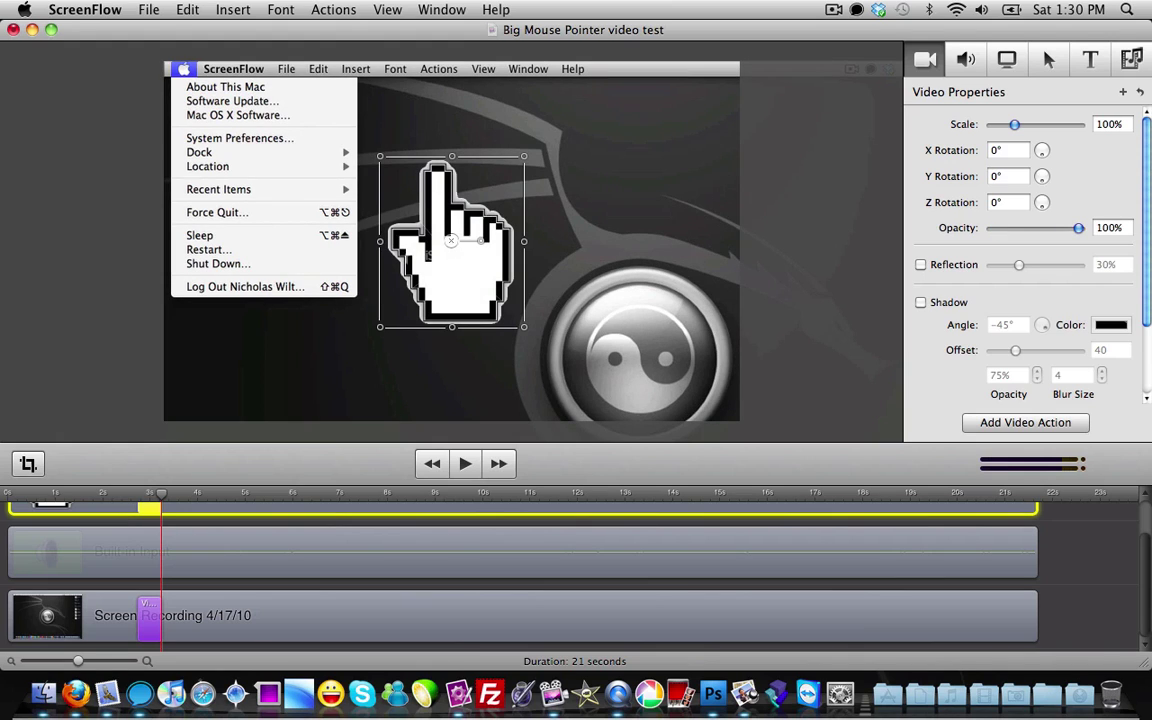
pyautogui.moveTo(429, 254); pyautogui.dragTo(180, 176)
pyautogui.moveTo(275, 249); pyautogui.dragTo(199, 128)
# - Add a video action to the mouse pointer clip at about 5 seconds, moving it below About This Mac and enlarging it to 96%
pyautogui.press('space')
pyautogui.press('space')
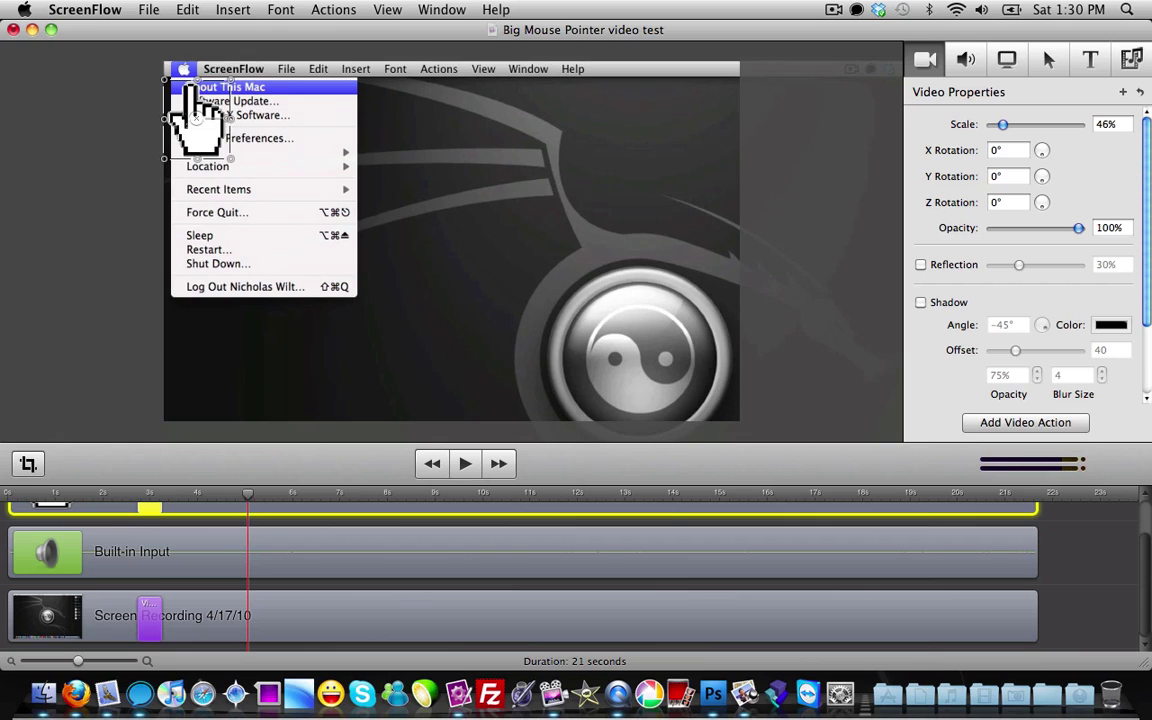
pyautogui.press('super+k')
pyautogui.moveTo(197, 121); pyautogui.dragTo(240, 163)
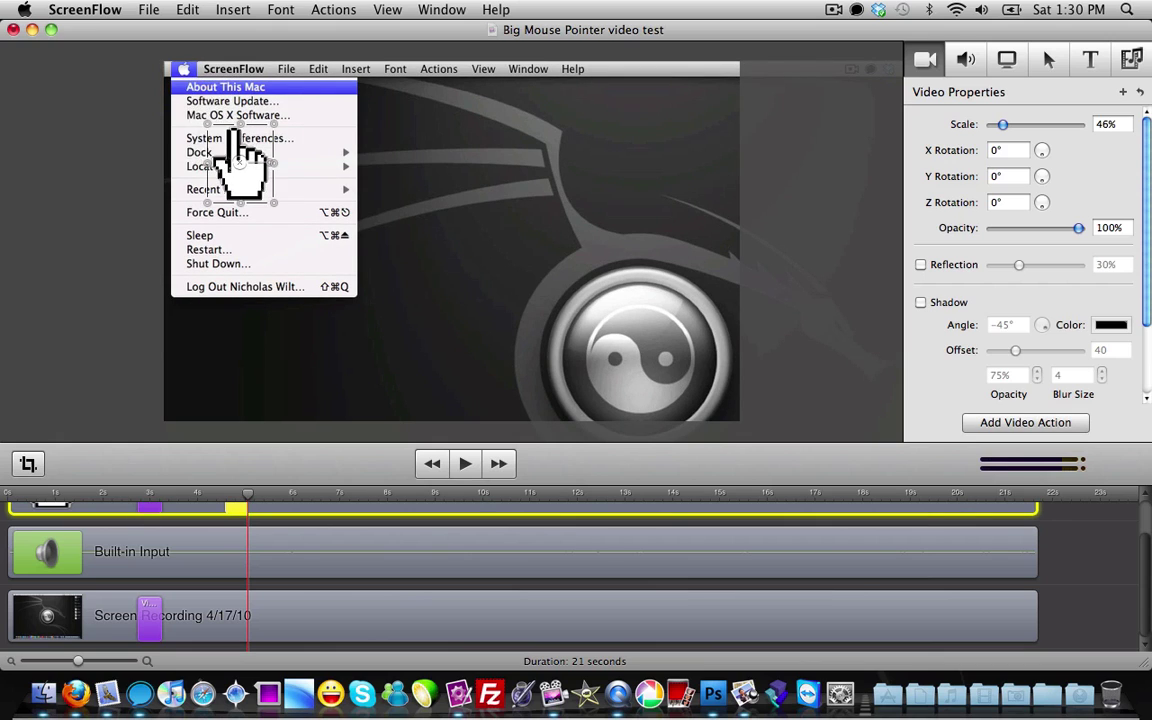
pyautogui.moveTo(274, 203)
pyautogui.mouseDown()
pyautogui.moveTo(310, 245)
pyautogui.moveTo(265, 212)
pyautogui.mouseUp()
# - Add a video action to the screen recording at about 6.8 seconds, shifting it so the About This Mac window sits mid-canvas
pyautogui.press('space')
pyautogui.press('space')
pyautogui.click(639, 358)
pyautogui.press('super+k')
pyautogui.moveTo(580, 290); pyautogui.dragTo(385, 232)
pyautogui.moveTo(443, 301); pyautogui.dragTo(444, 299)
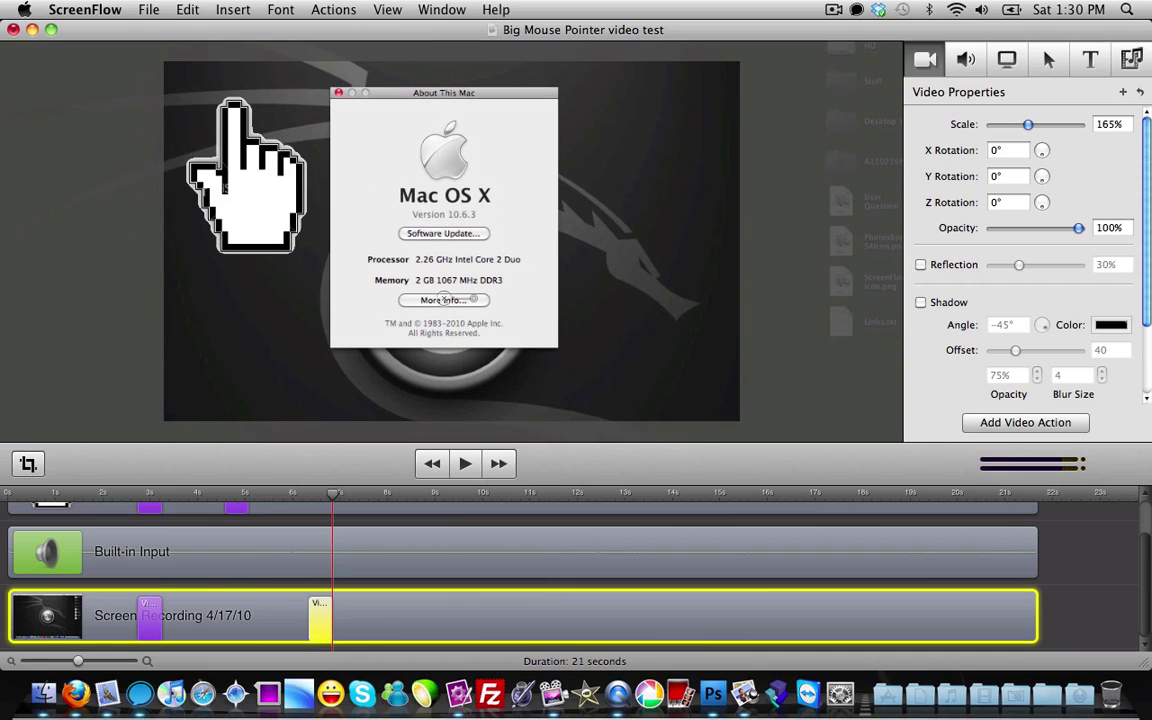
# - Add a video action to the mouse pointer clip at about 6.8 seconds, moving it over the About This Mac window with opacity 0
pyautogui.click(250, 175)
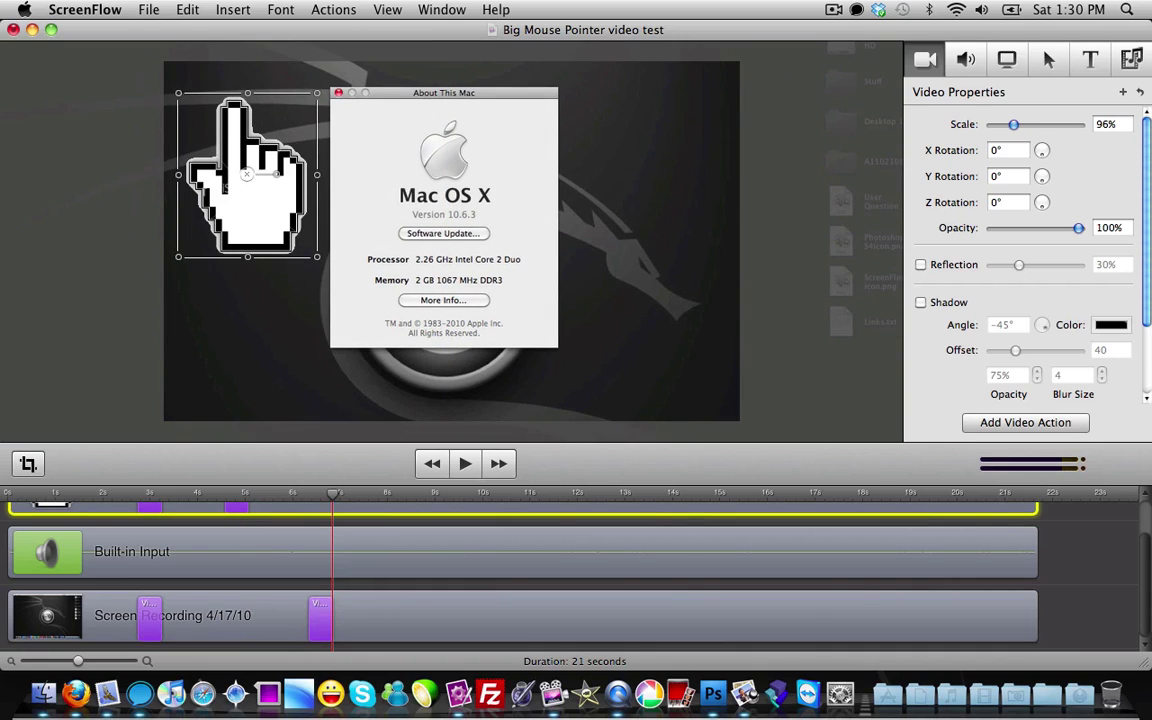
pyautogui.moveTo(250, 175); pyautogui.dragTo(454, 309)
pyautogui.moveTo(1078, 228); pyautogui.dragTo(991, 228)
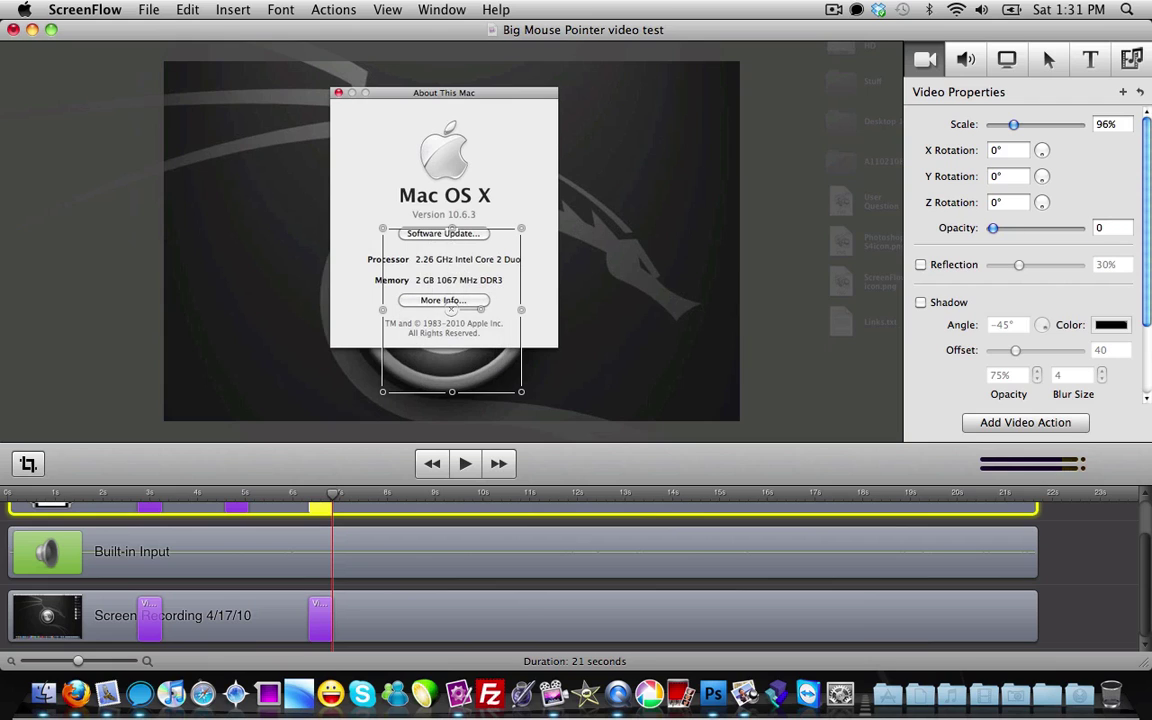
# - Preview from the start to about 9 seconds and add a mouse pointer action with 100% opacity, pointing at the About This Mac close button
pyautogui.press('Return')
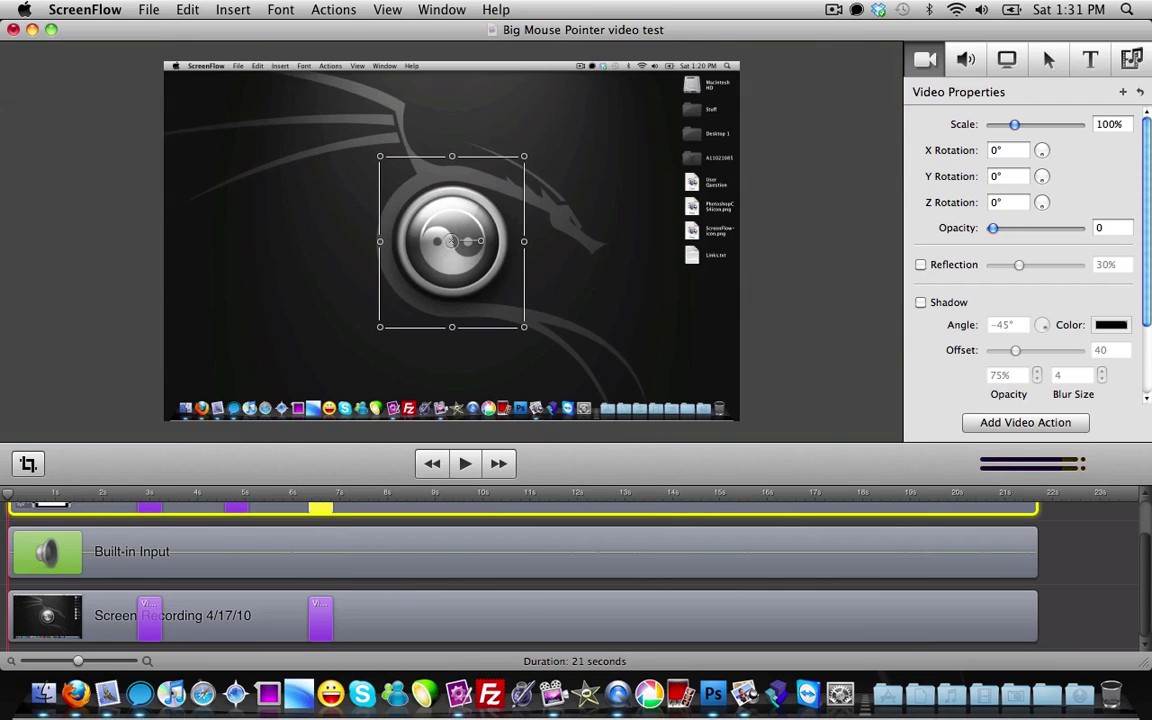
pyautogui.press('space')
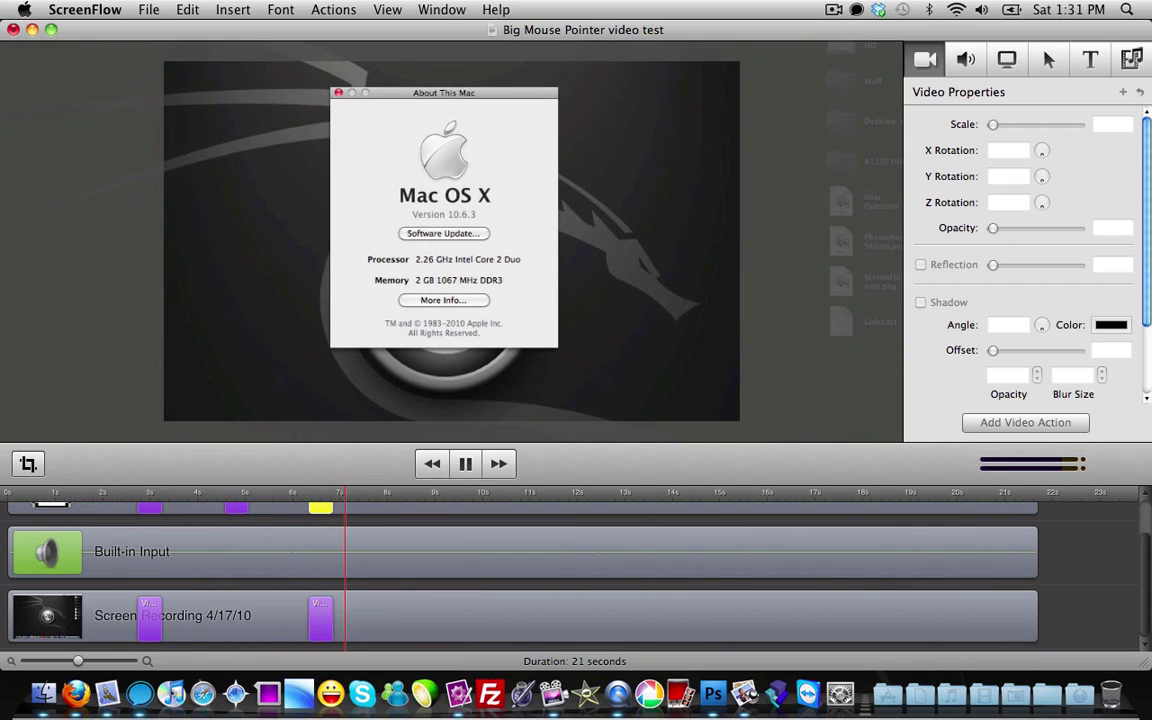
pyautogui.press('space')
pyautogui.click(520, 508)
pyautogui.click(1025, 423)
pyautogui.moveTo(993, 228); pyautogui.dragTo(1078, 228)
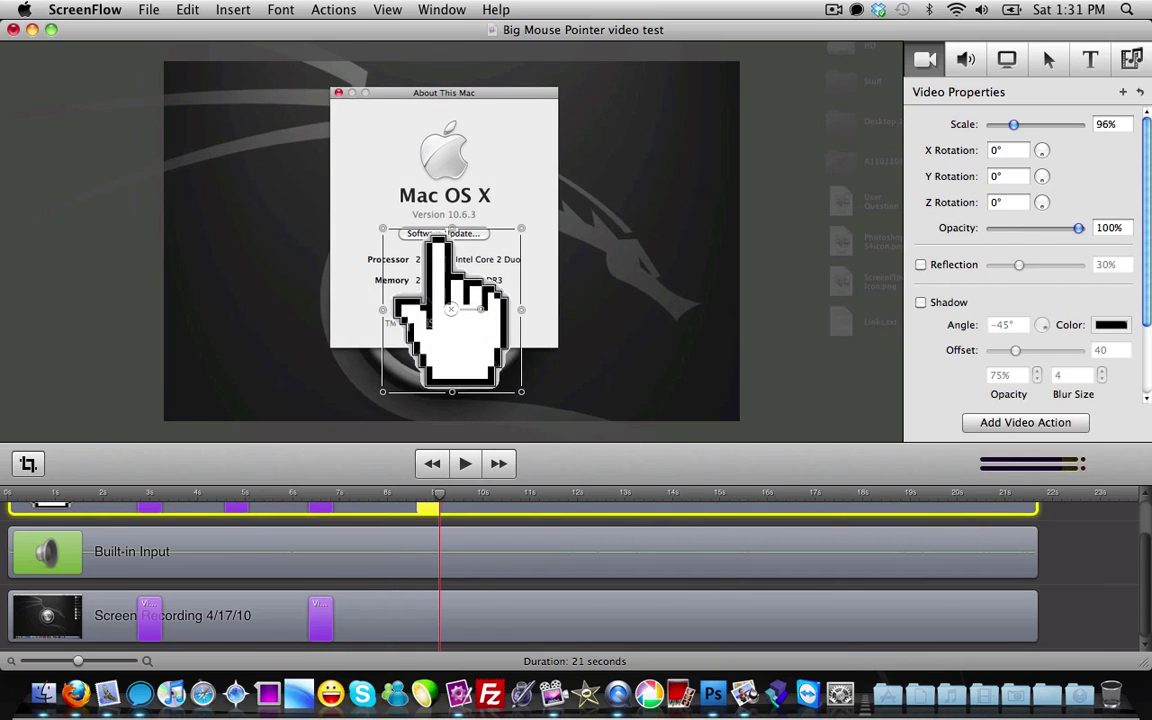
pyautogui.moveTo(452, 310); pyautogui.dragTo(353, 179)
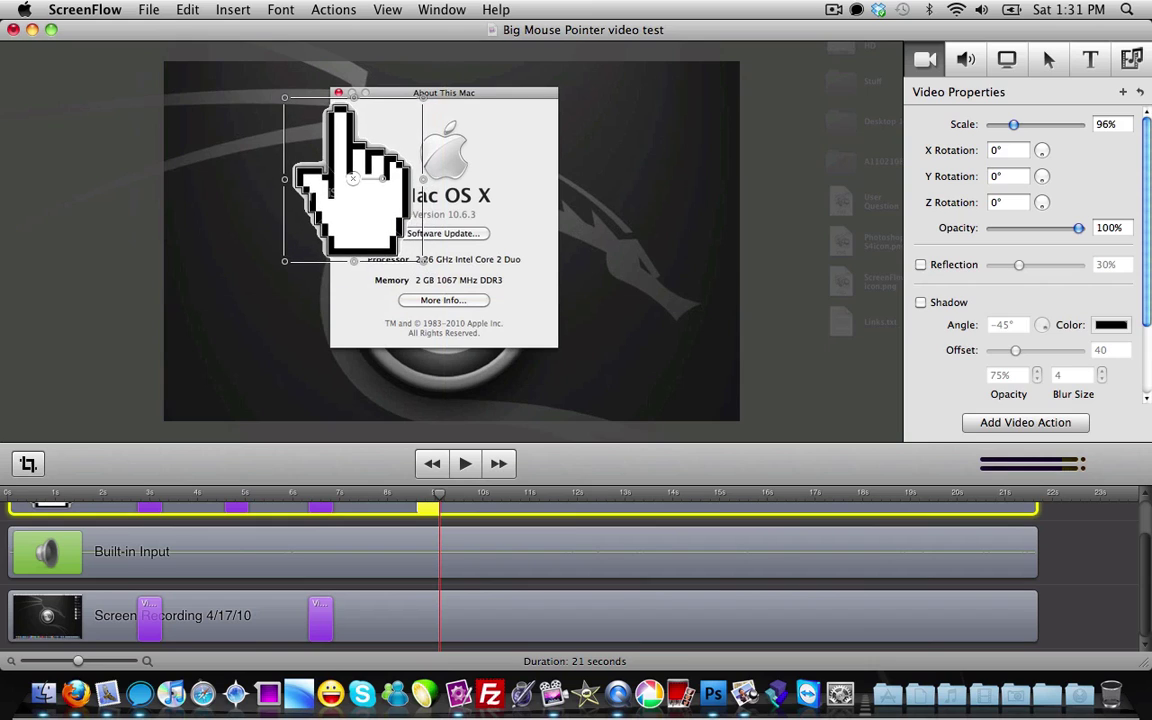
# - Add a video action to the screen recording at about 12.4 seconds, returning it to 100% scale and aligning it with the canvas
pyautogui.press('space')
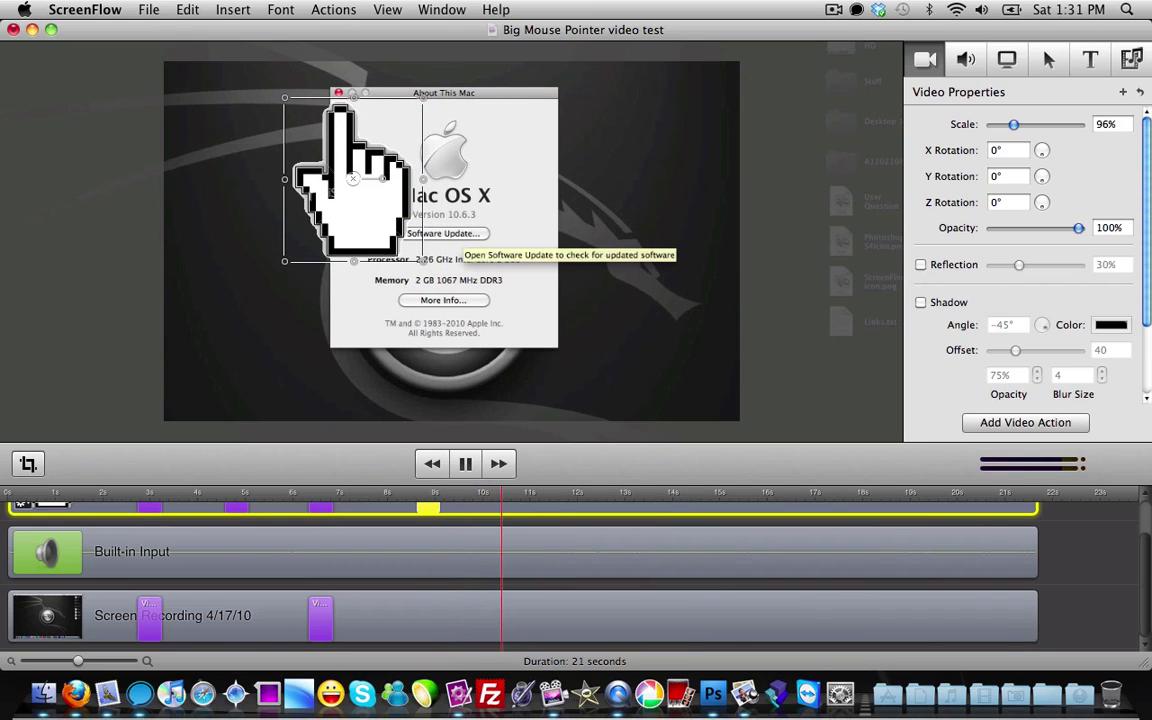
pyautogui.press('space')
pyautogui.click(600, 616)
pyautogui.click(1025, 423)
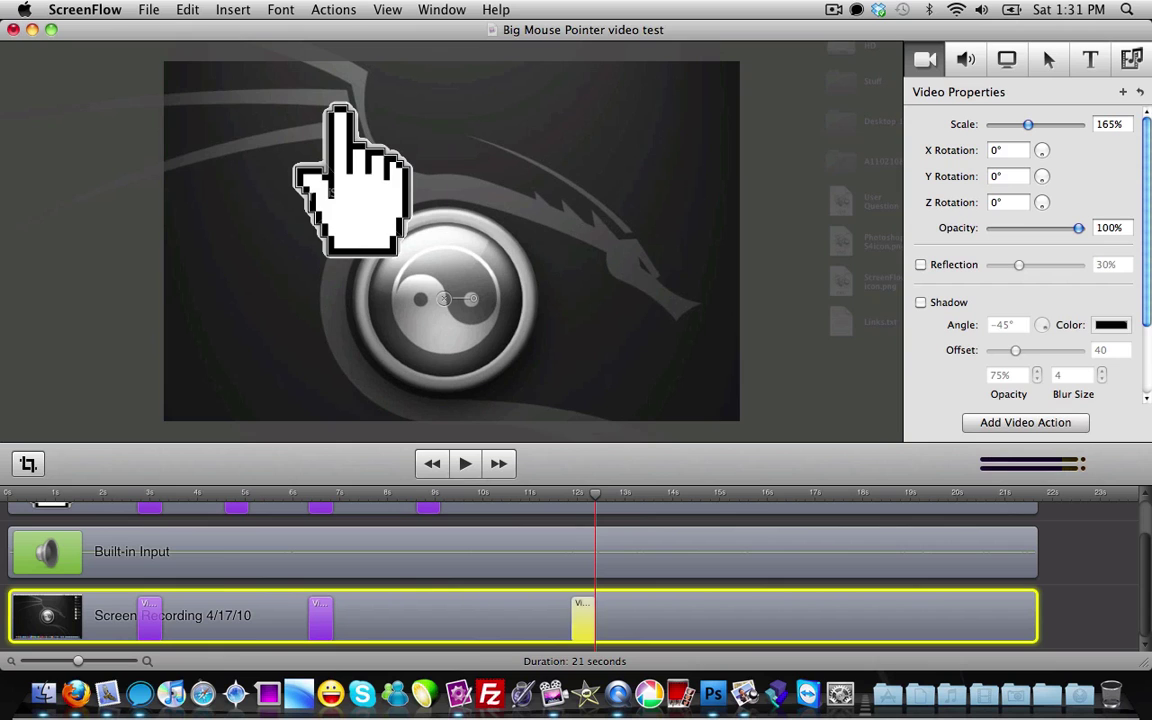
pyautogui.moveTo(1028, 125); pyautogui.dragTo(1014, 125)
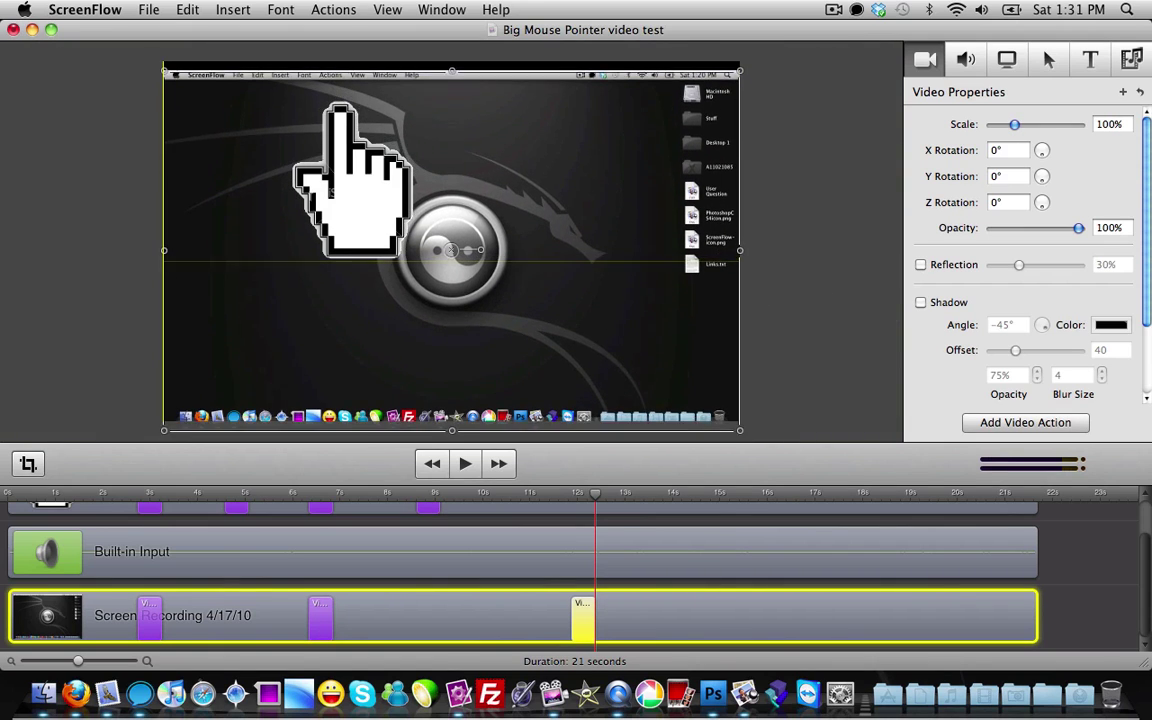
# - Locate where the ScreenFlow menu opens, at about 13.7 seconds, and add a video action pointing the mouse pointer image at the menu's name
pyautogui.press('space')
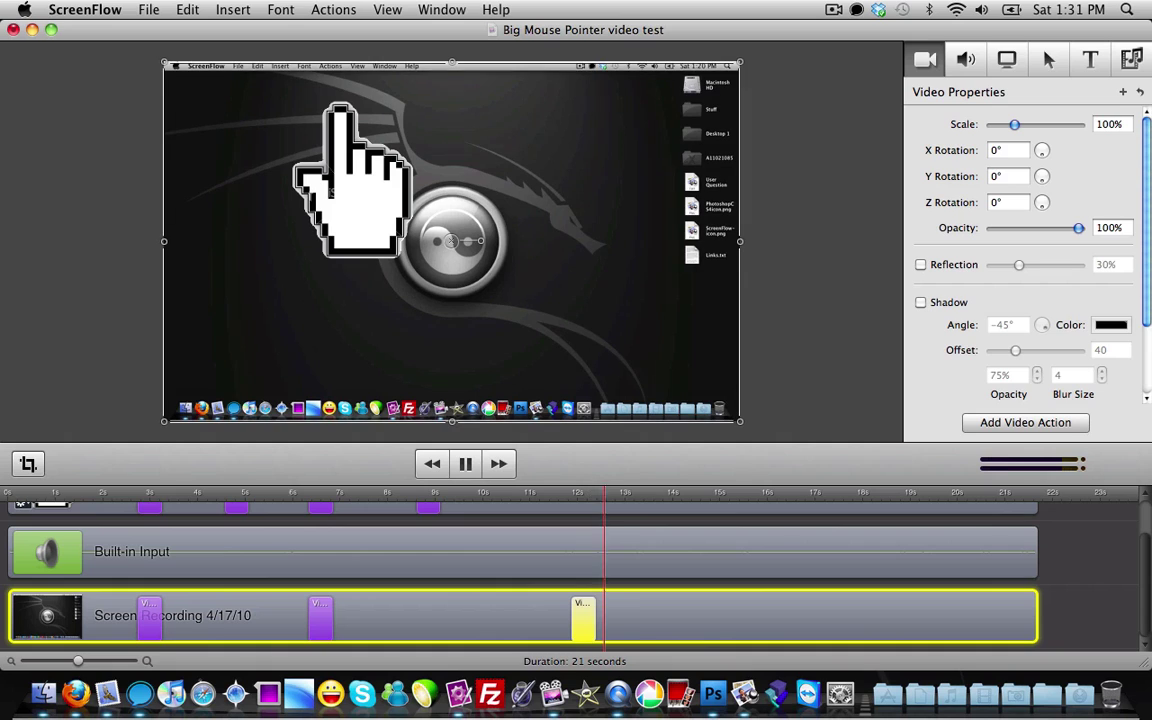
pyautogui.press('space')
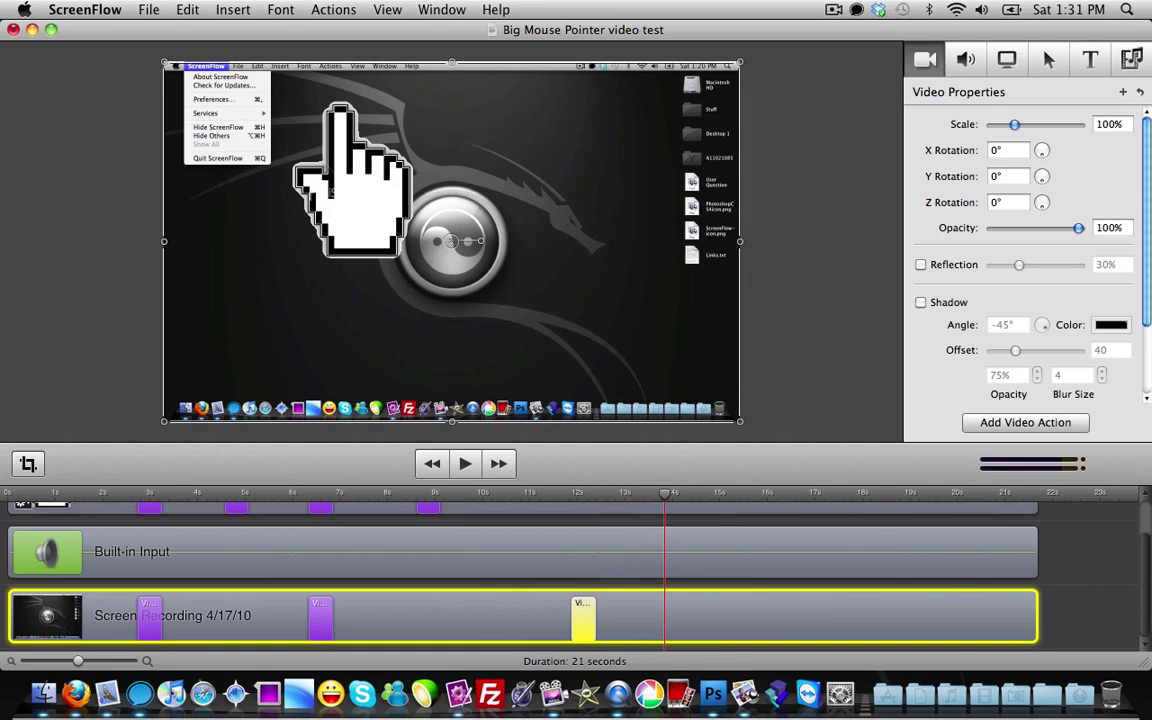
pyautogui.moveTo(664, 494); pyautogui.dragTo(636, 494)
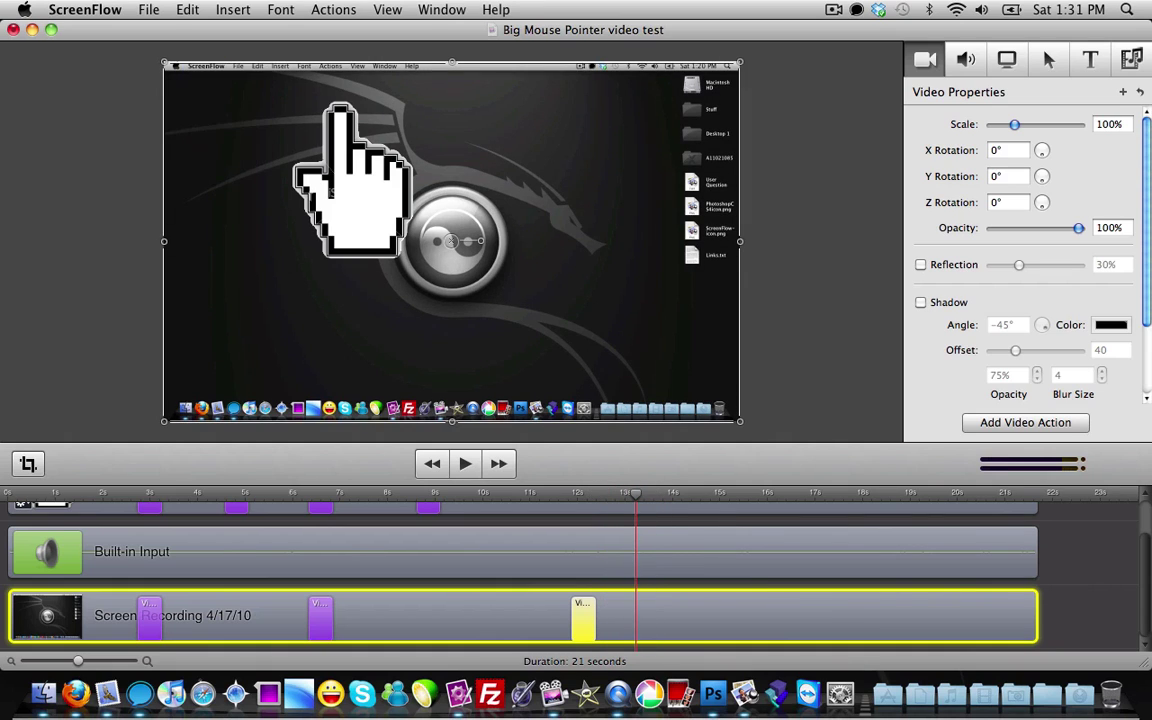
pyautogui.press('space')
pyautogui.press('space')
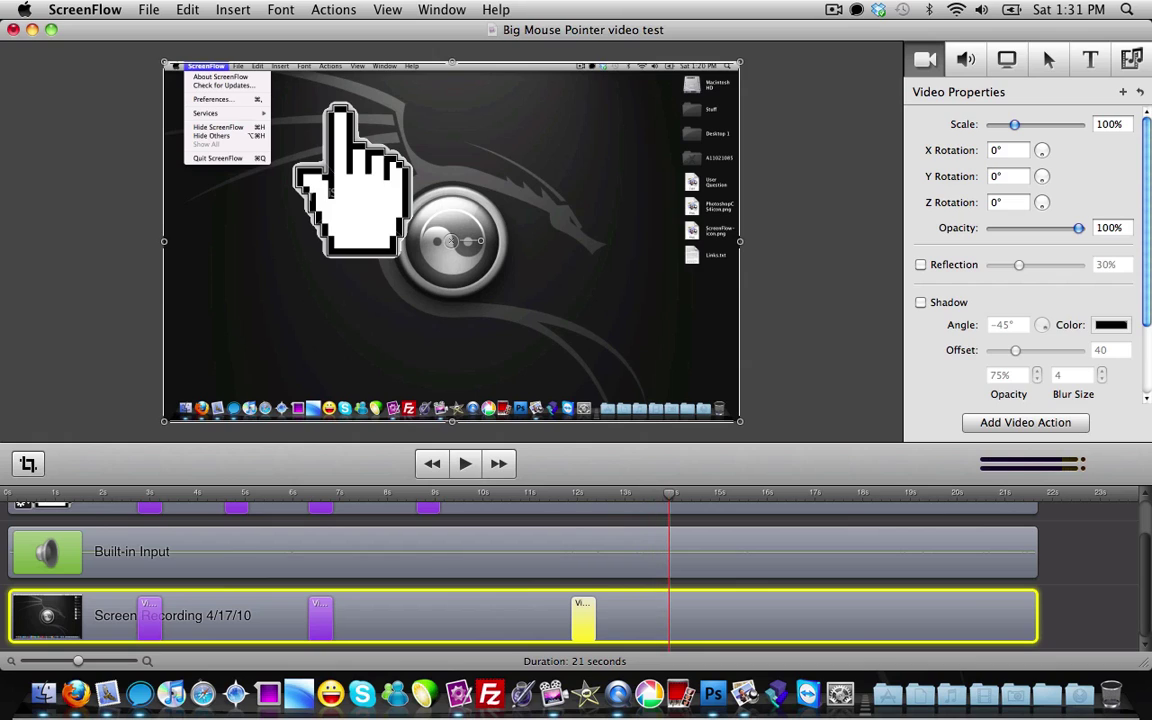
pyautogui.press('space')
pyautogui.press('space')
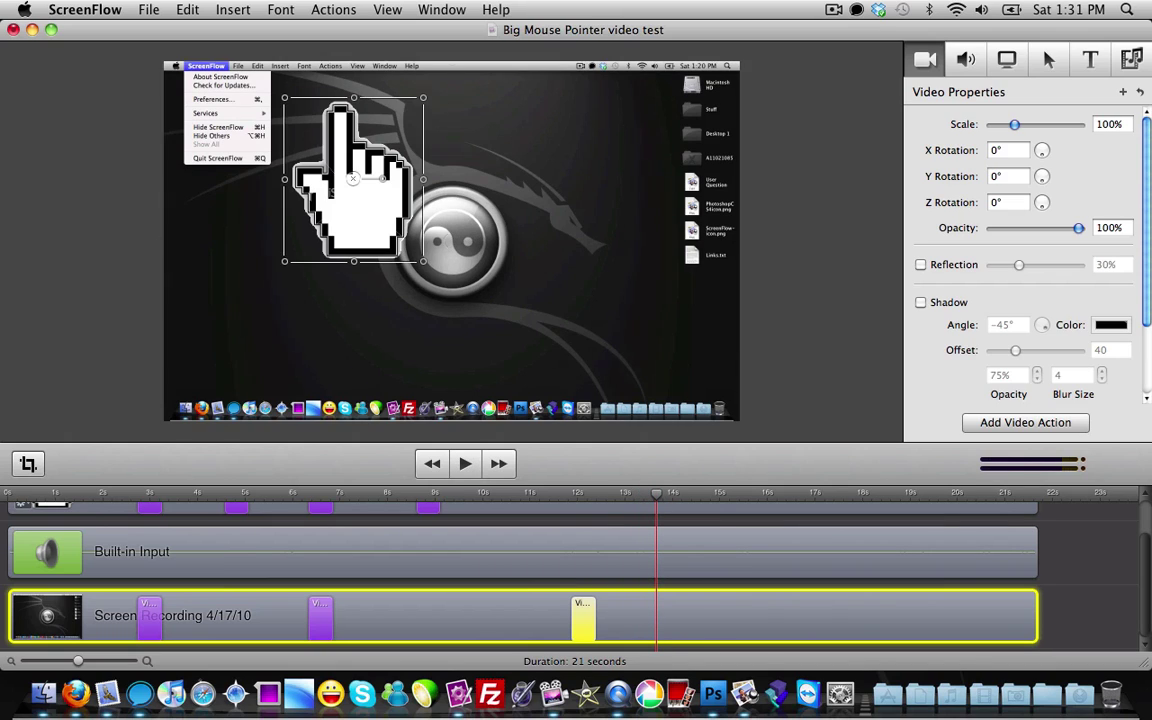
pyautogui.click(360, 205)
pyautogui.click(1025, 423)
pyautogui.moveTo(353, 179); pyautogui.dragTo(221, 151)
# - Add a video action scaling the screen recording to 170% on the ScreenFlow menu at about 13.7 seconds, and realign the pointer image beneath its name
pyautogui.click(420, 240)
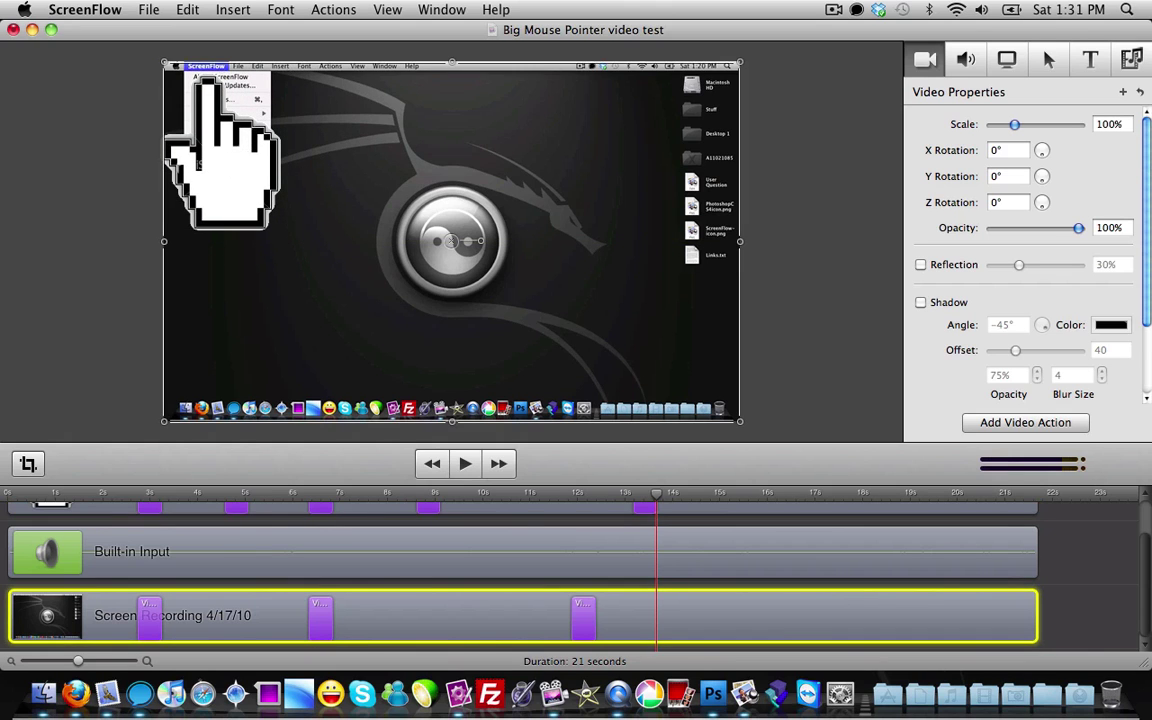
pyautogui.click(1025, 423)
pyautogui.moveTo(1014, 125); pyautogui.dragTo(1029, 125)
pyautogui.moveTo(451, 241); pyautogui.dragTo(652, 367)
pyautogui.moveTo(221, 151); pyautogui.dragTo(243, 159)
# - Add a video action to the mouse pointer clip at about 15.3 seconds, moving it just below the About ScreenFlow entry
pyautogui.press('space')
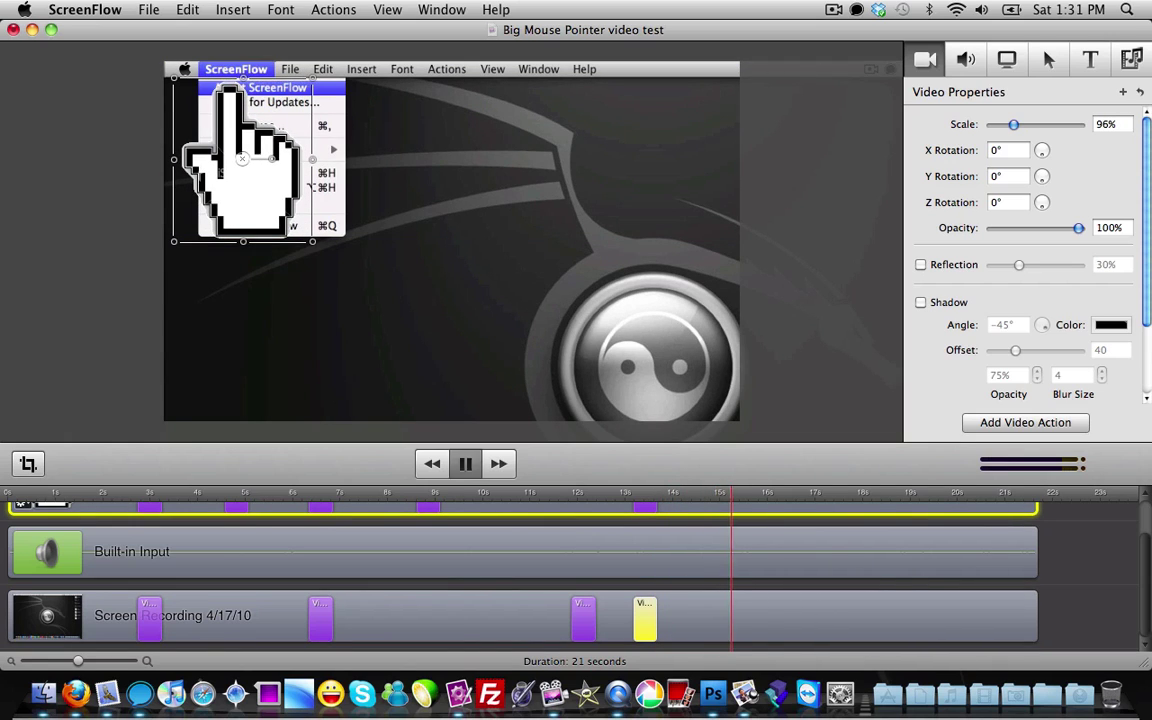
pyautogui.press('space')
pyautogui.moveTo(242, 160); pyautogui.dragTo(266, 180)
# - Add a video action to the screen recording at about 16.4 seconds, shifting it so the About ScreenFlow window sits mid-canvas
pyautogui.press('space')
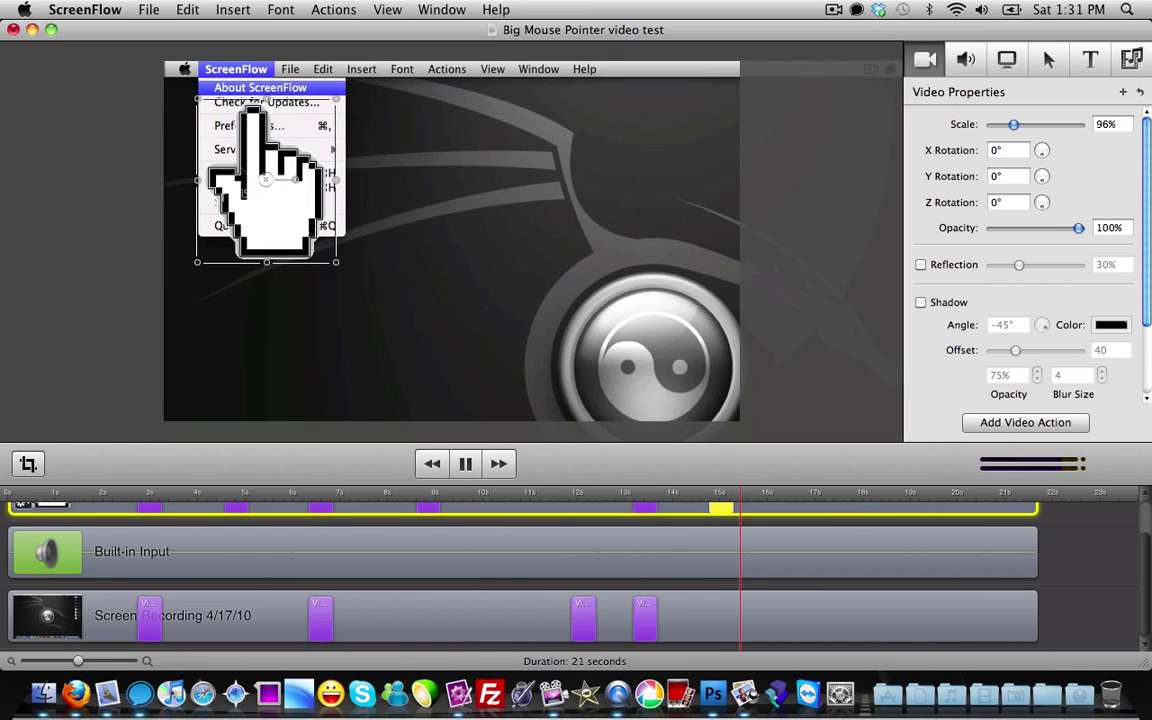
pyautogui.press('space')
pyautogui.click(652, 250)
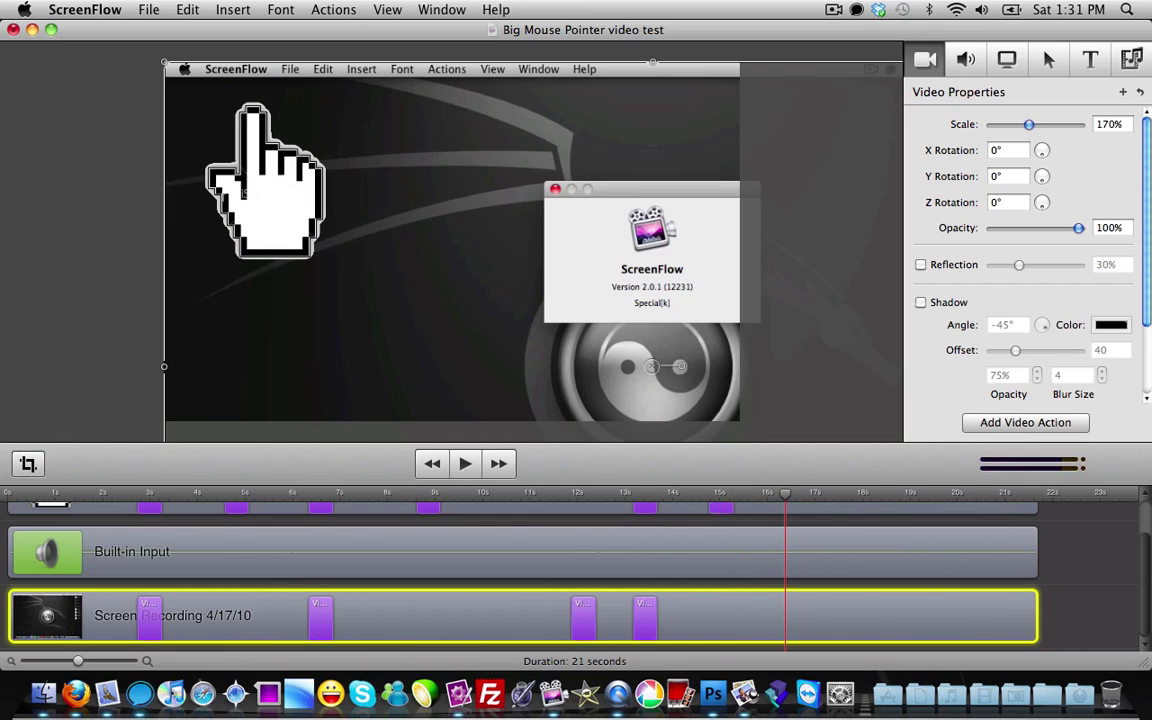
pyautogui.press('super+k')
pyautogui.moveTo(652, 250); pyautogui.dragTo(401, 198)
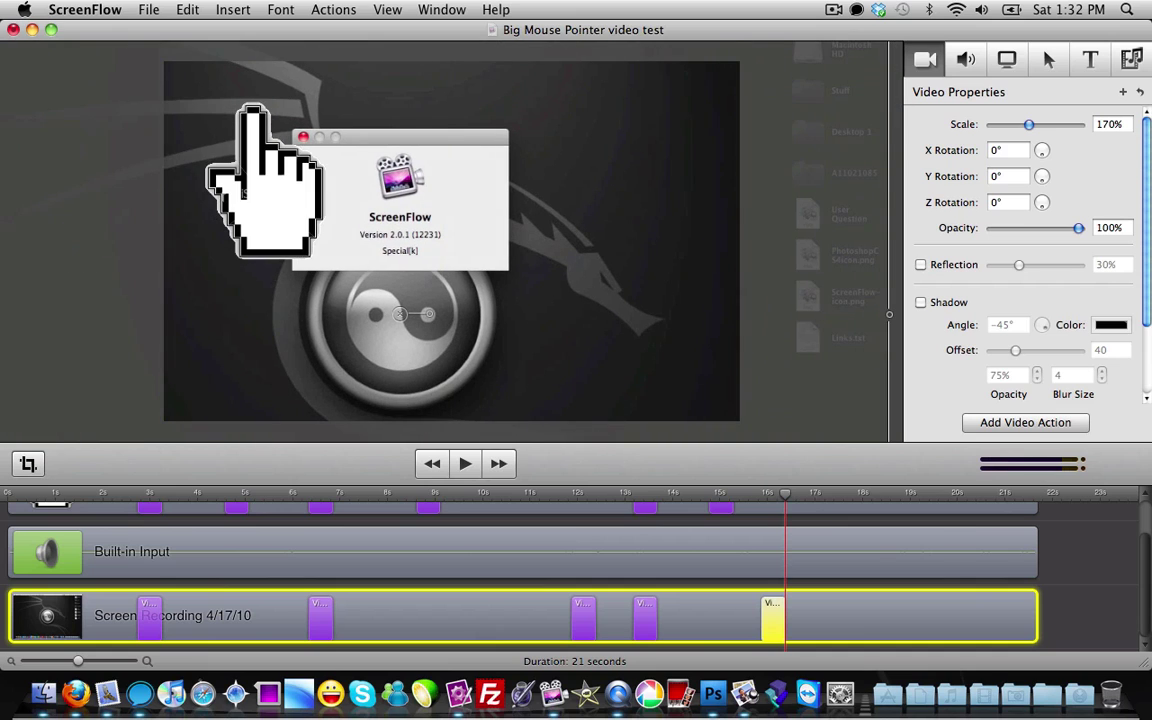
# - Add a video action to the mouse pointer clip at about 16.4 seconds, moving it to the canvas centre and setting its opacity to 0
pyautogui.click(264, 192)
pyautogui.press('super+k')
pyautogui.moveTo(264, 192); pyautogui.dragTo(400, 314)
pyautogui.moveTo(1078, 228); pyautogui.dragTo(992, 228)
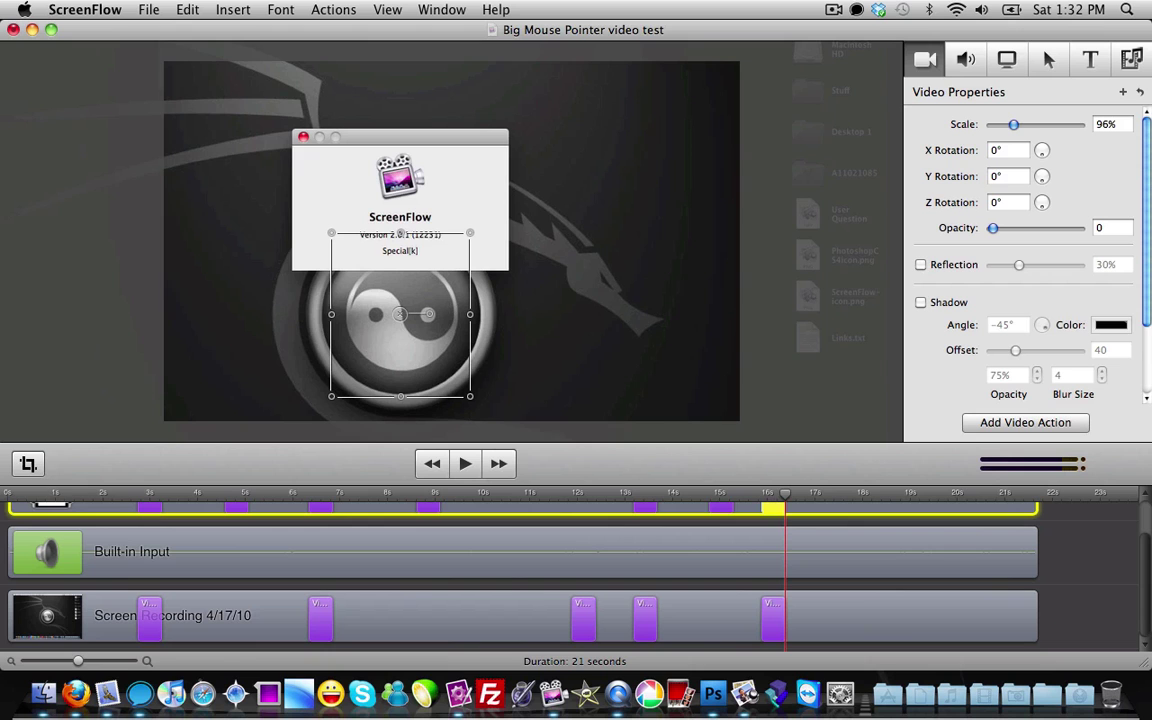
# - Play the project from the beginning to check the pointer animation and zooms, and review the video actions on the timeline clips
pyautogui.press('Return')
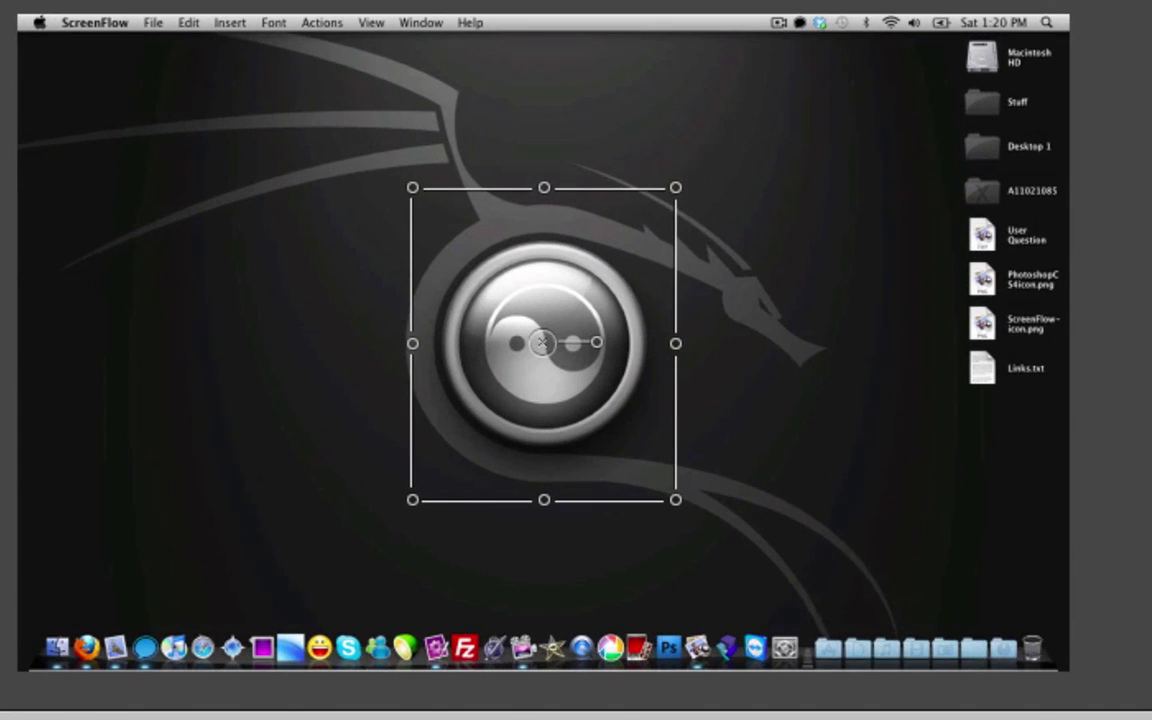
pyautogui.press('space')
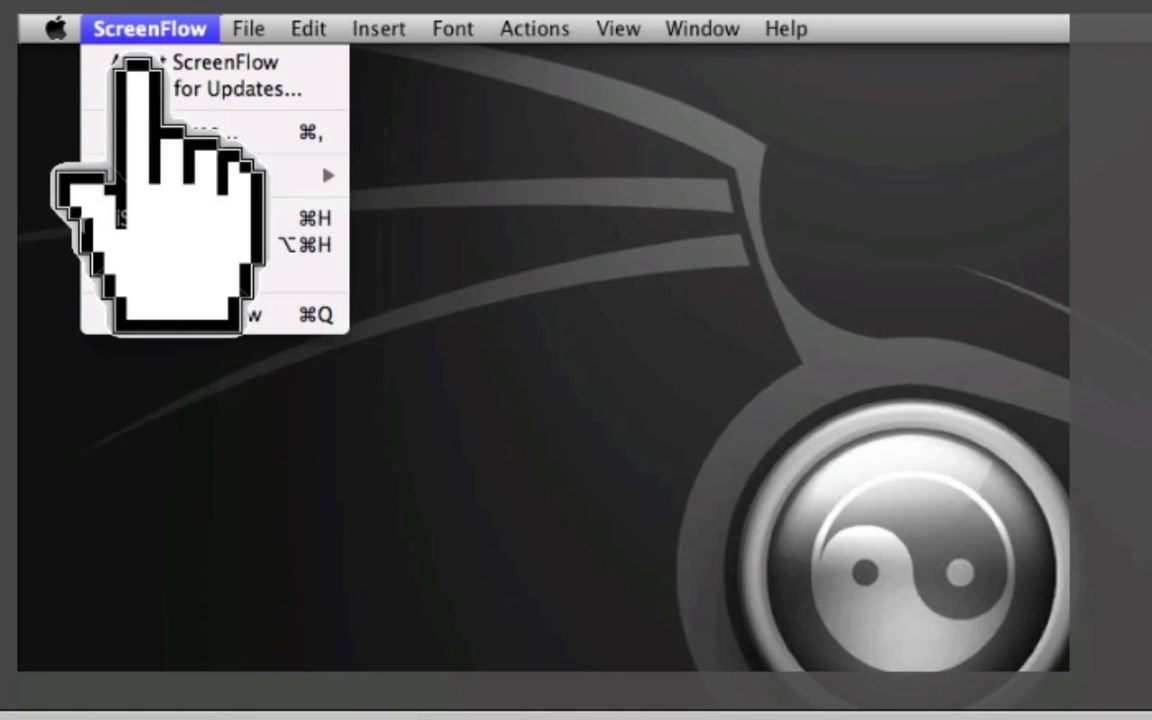
pyautogui.click(138, 62)
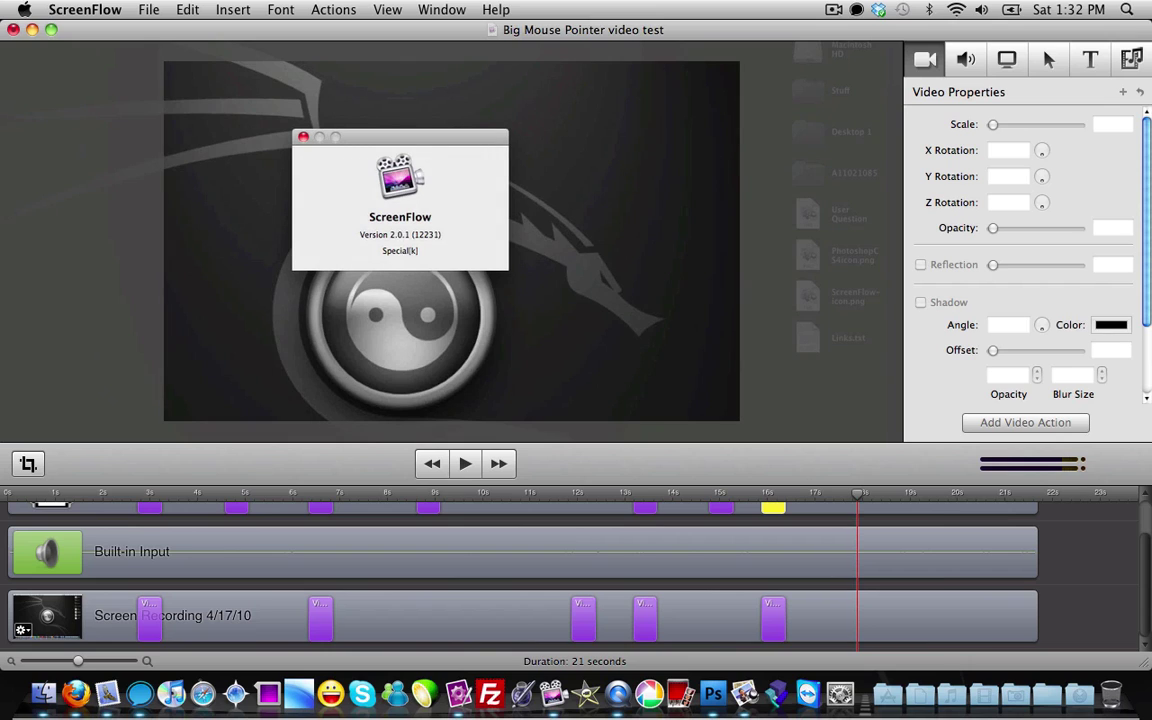
pyautogui.scroll(3, 520, 570)
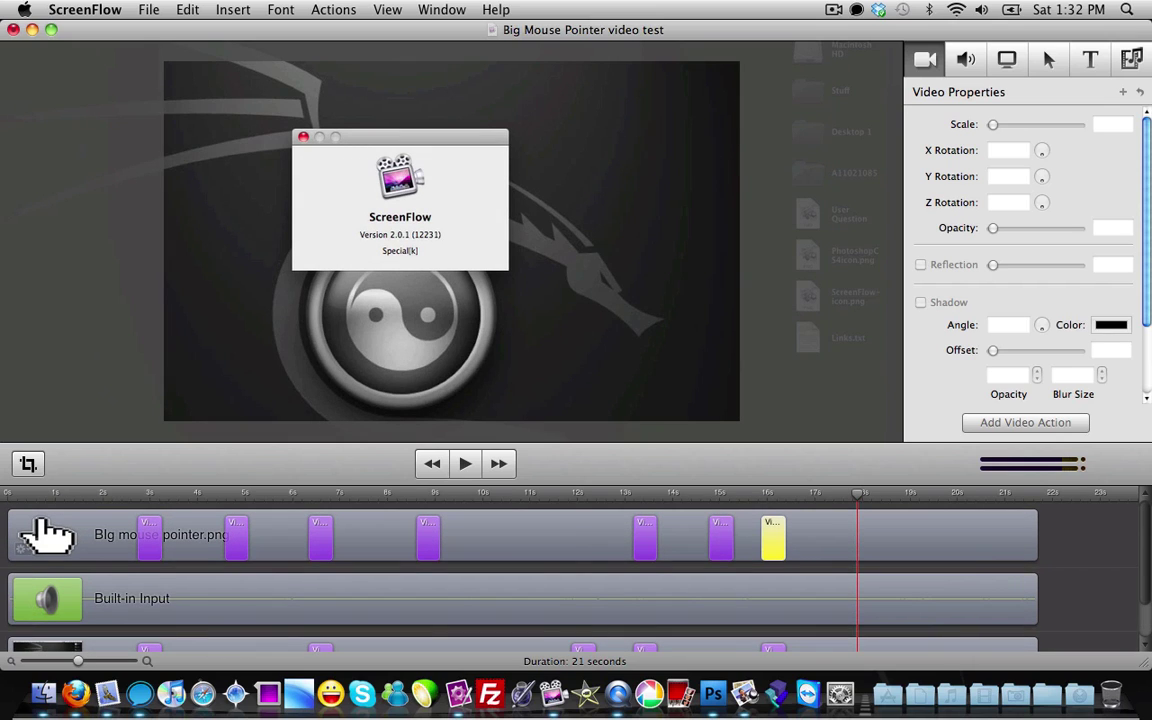
pyautogui.scroll(-3, 520, 575)
pyautogui.scroll(3, 520, 570)
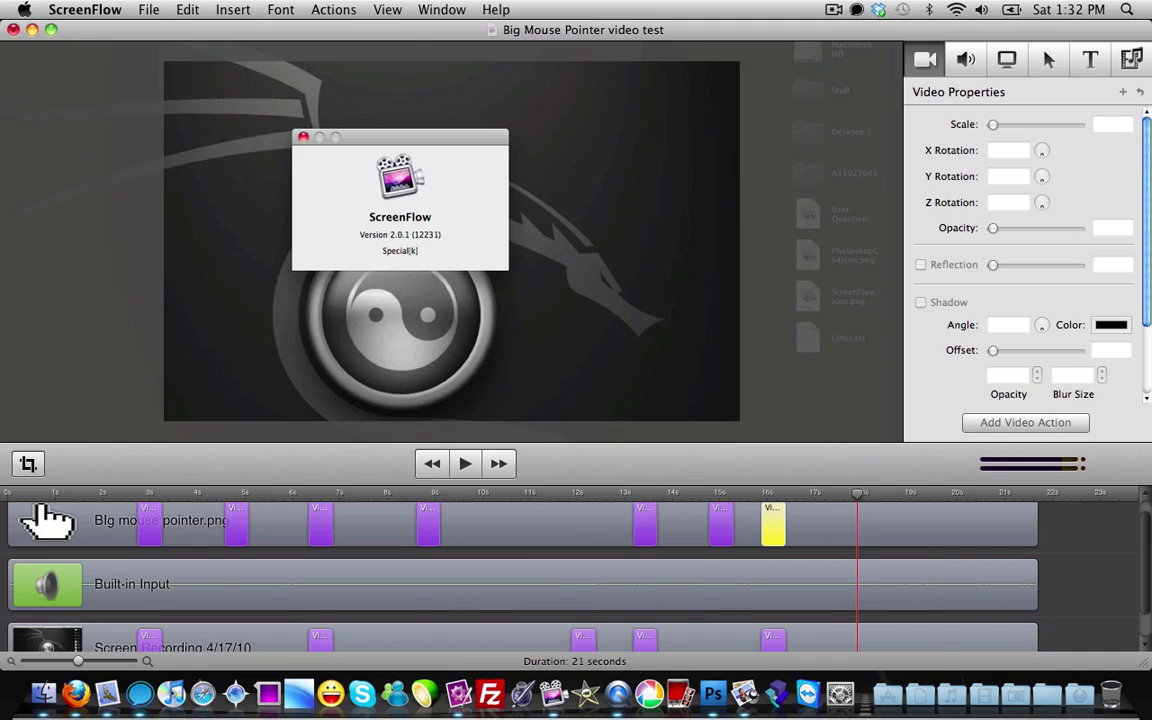
# - Close the Big Mouse Pointer video test project and save its changes
pyautogui.click(13, 30)
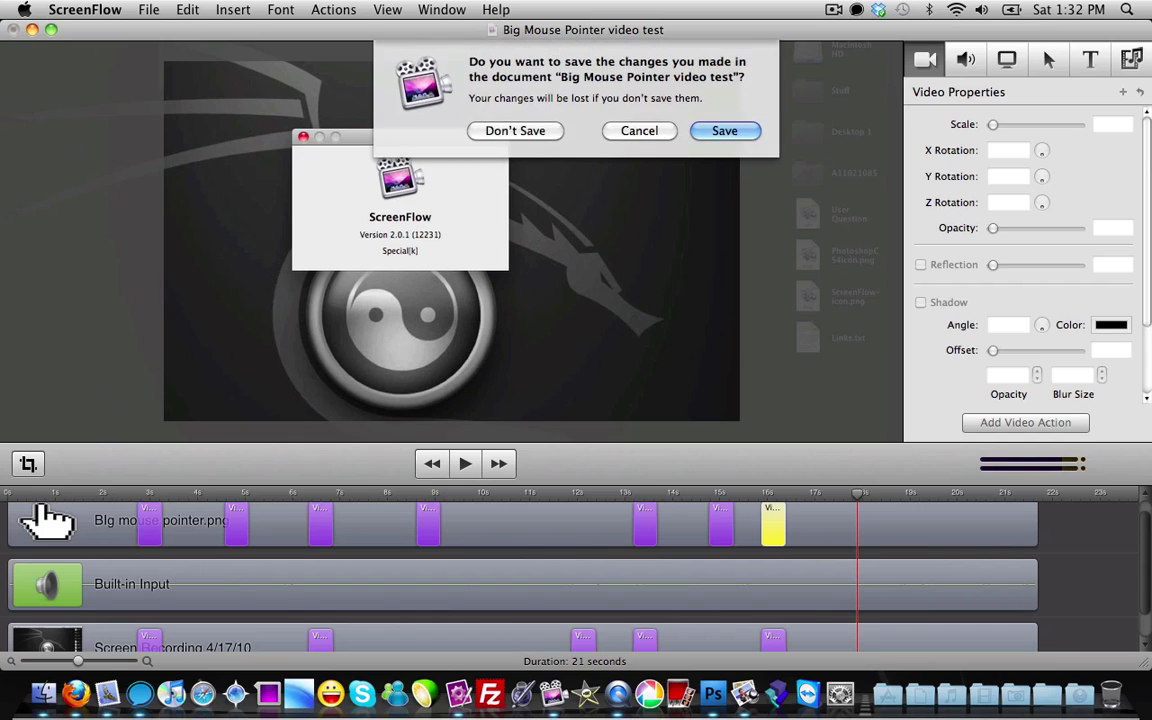
pyautogui.click(725, 131)
pyautogui.click(634, 122)
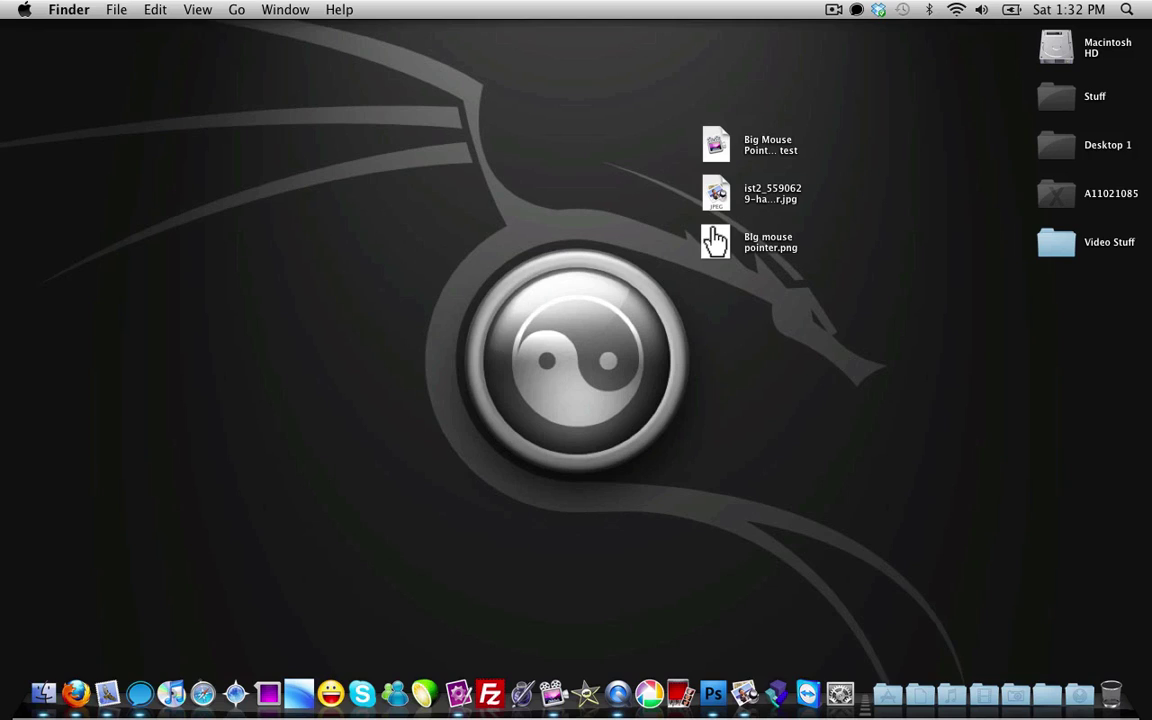
# - Switch to the Firefox window to view the source hand cursor image, and minimize that window
pyautogui.press('F3')
pyautogui.click(575, 555)
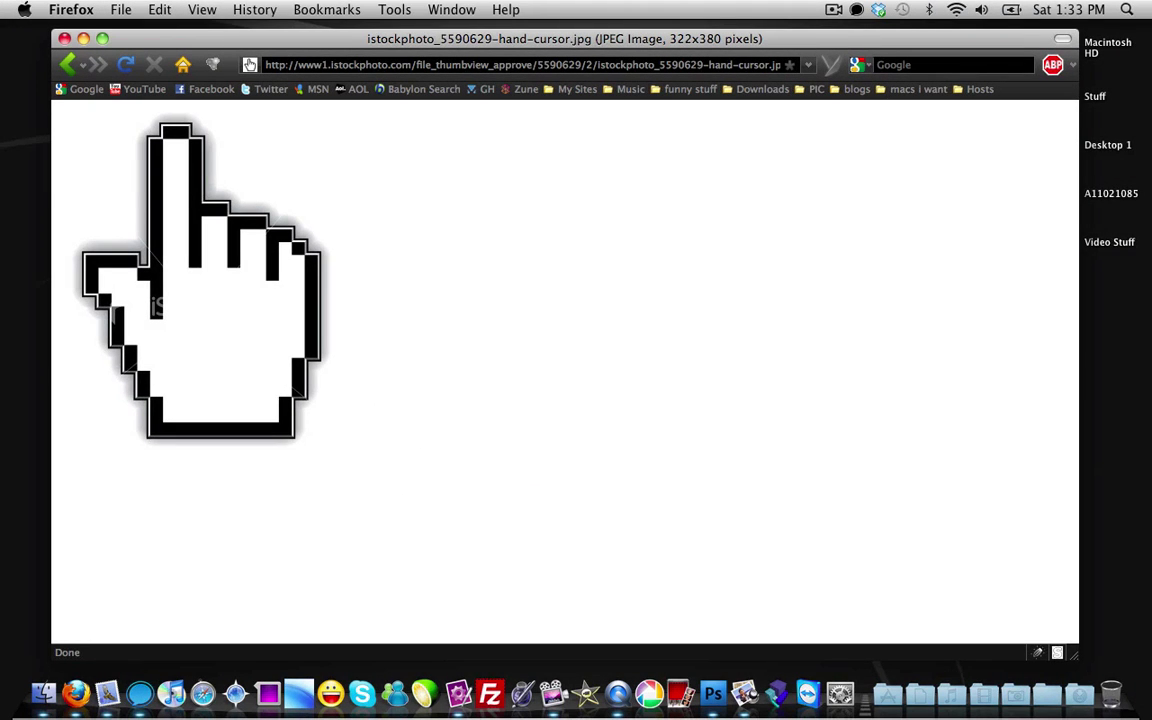
pyautogui.press('super+m')
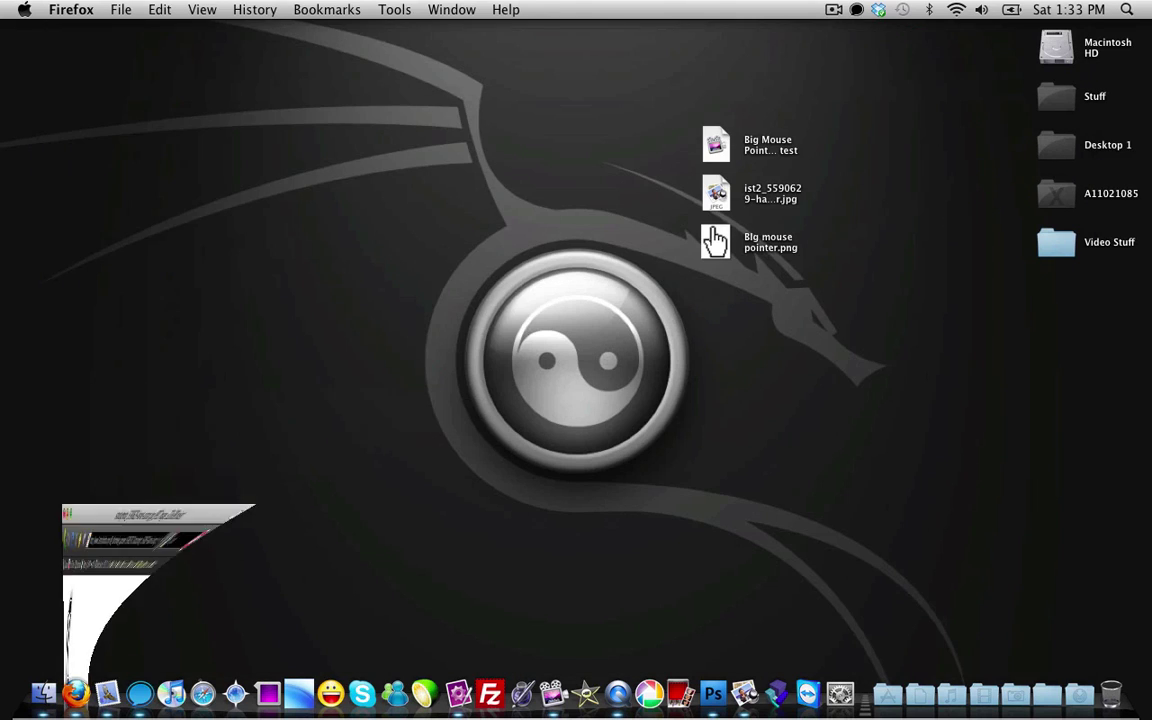